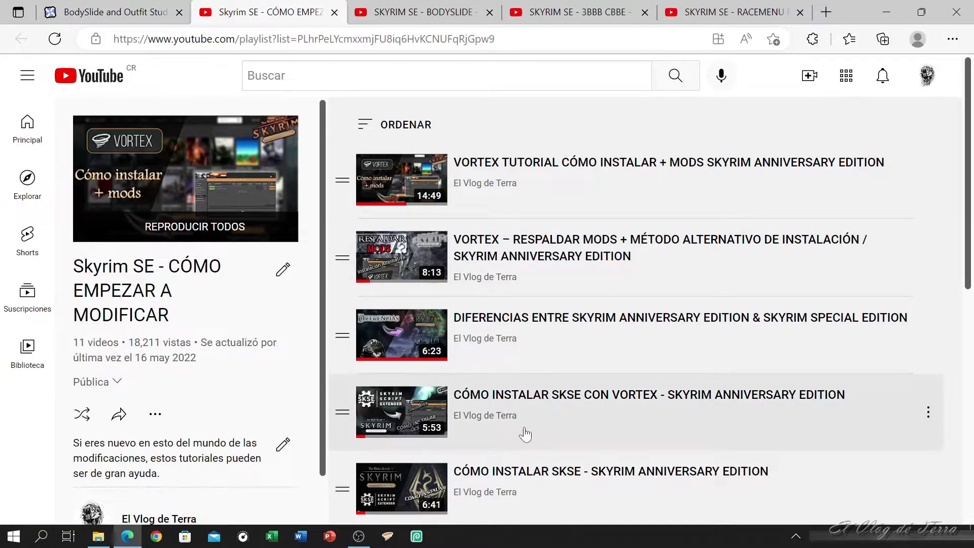
# Look through the tutorials in the "Skyrim SE - CÓMO EMPEZAR A MODIFICAR" playlist, including SKSE, SSE Engine Fixes, and SkyUI with RaceMenu.
pyautogui.scroll(1, 518, 435)
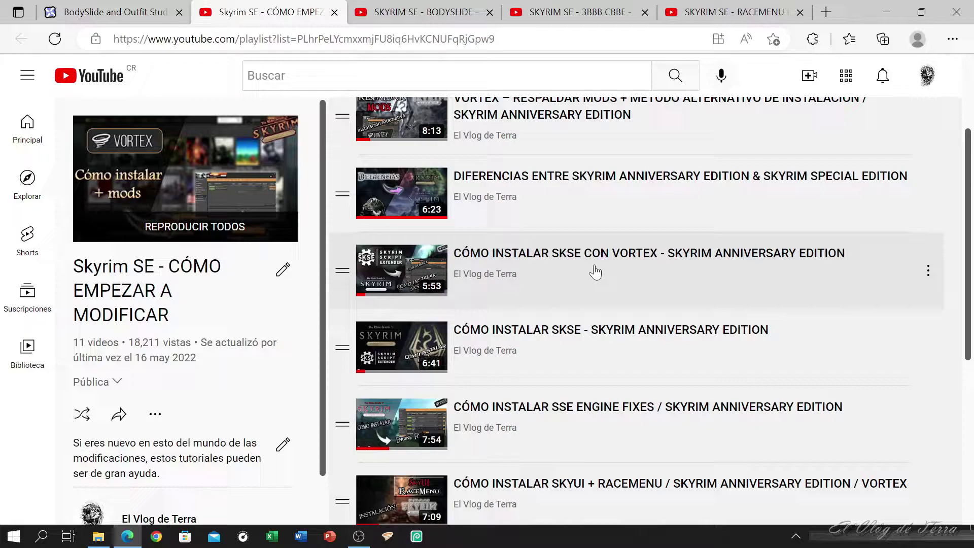
pyautogui.scroll(-1, 468, 465)
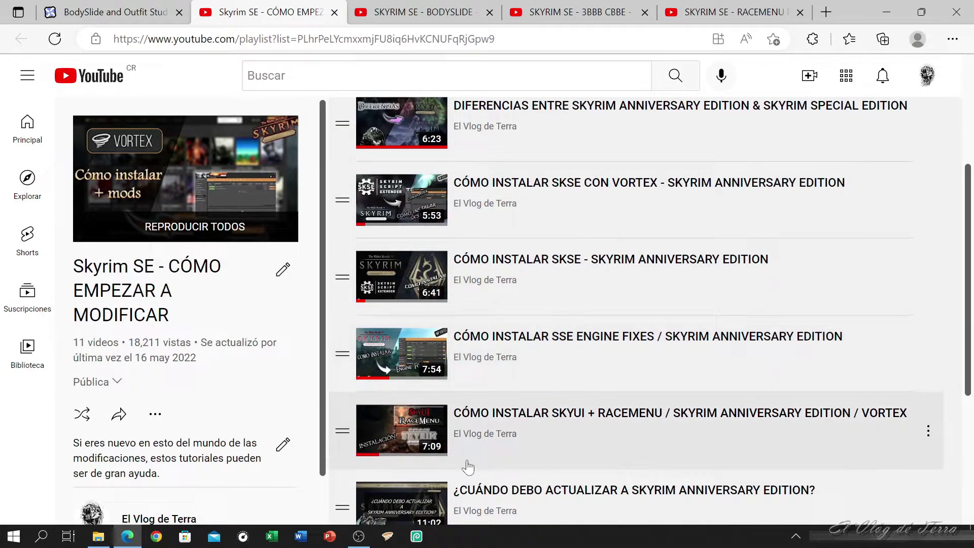
pyautogui.scroll(-1, 565, 445)
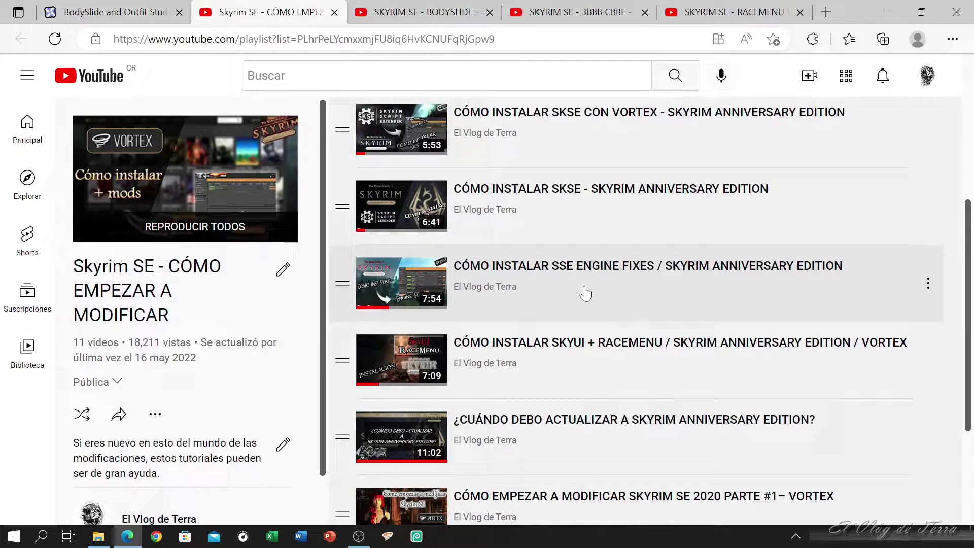
pyautogui.hotkey('ctrl', 'Tab')
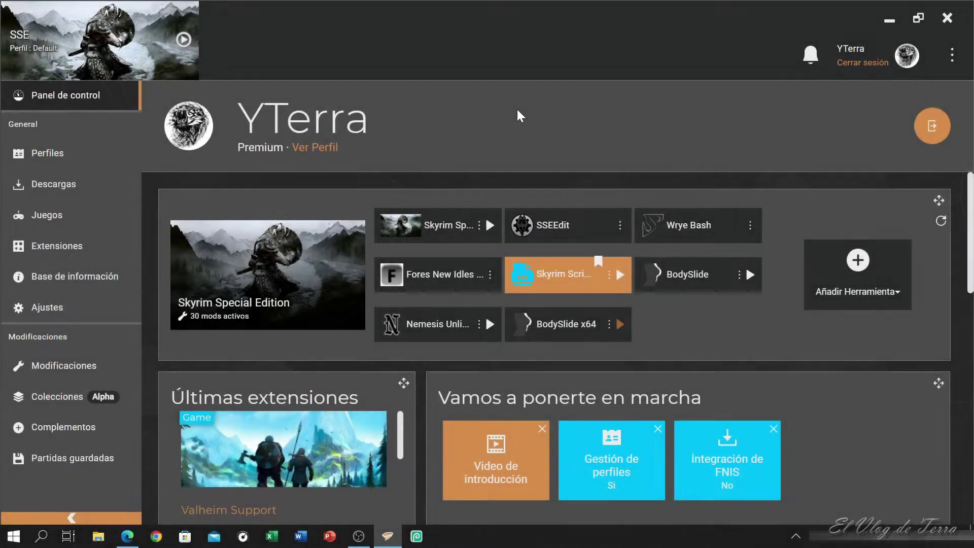
# Launch BodySlide x64 from the Vortex dashboard tools and place its slightly narrowed window near the middle of the screen.
pyautogui.click(619, 325)
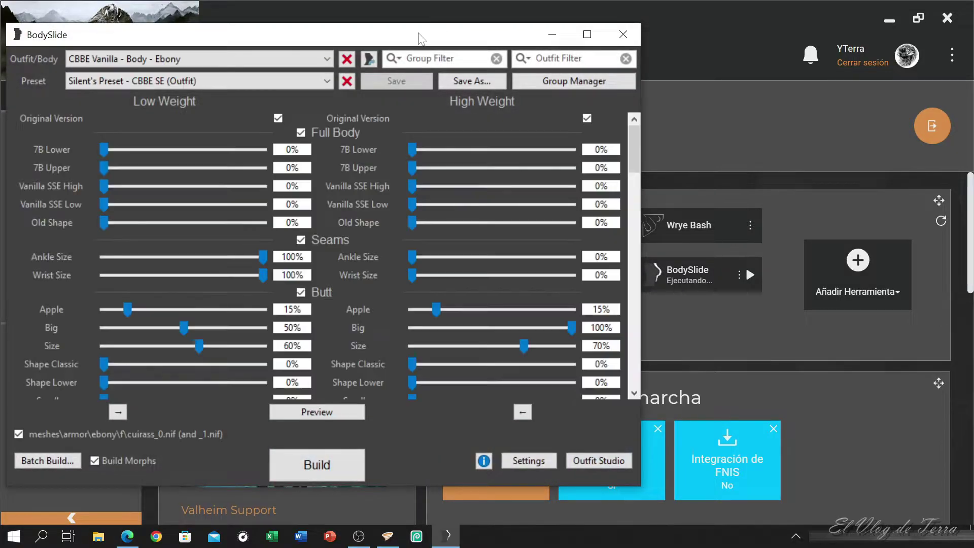
pyautogui.moveTo(347, 38); pyautogui.dragTo(501, 53)
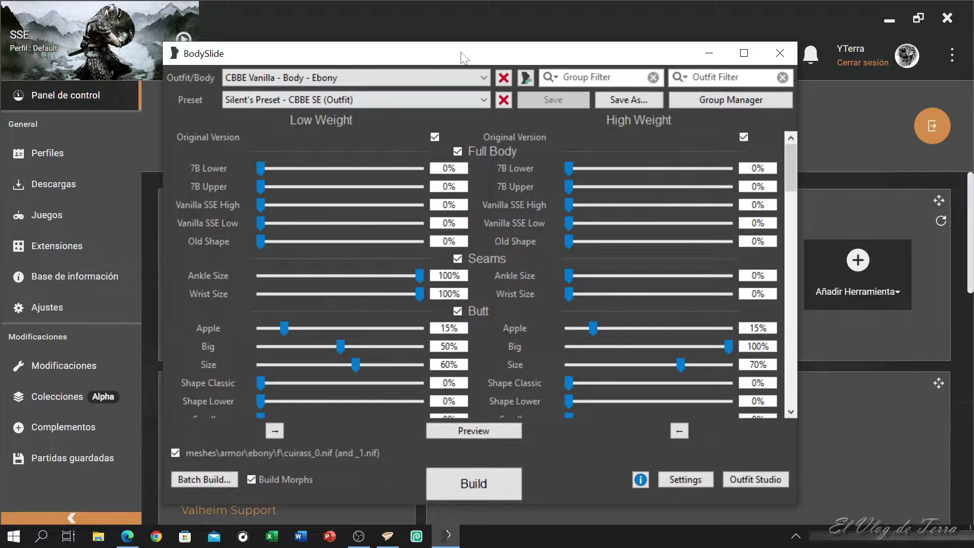
pyautogui.moveTo(506, 43)
pyautogui.mouseDown()
pyautogui.moveTo(492, 89)
pyautogui.moveTo(496, 123)
pyautogui.moveTo(507, 30)
pyautogui.moveTo(512, 84)
pyautogui.moveTo(517, 43)
pyautogui.mouseUp()
pyautogui.moveTo(160, 264)
pyautogui.mouseDown()
pyautogui.moveTo(119, 263)
pyautogui.moveTo(169, 263)
pyautogui.mouseUp()
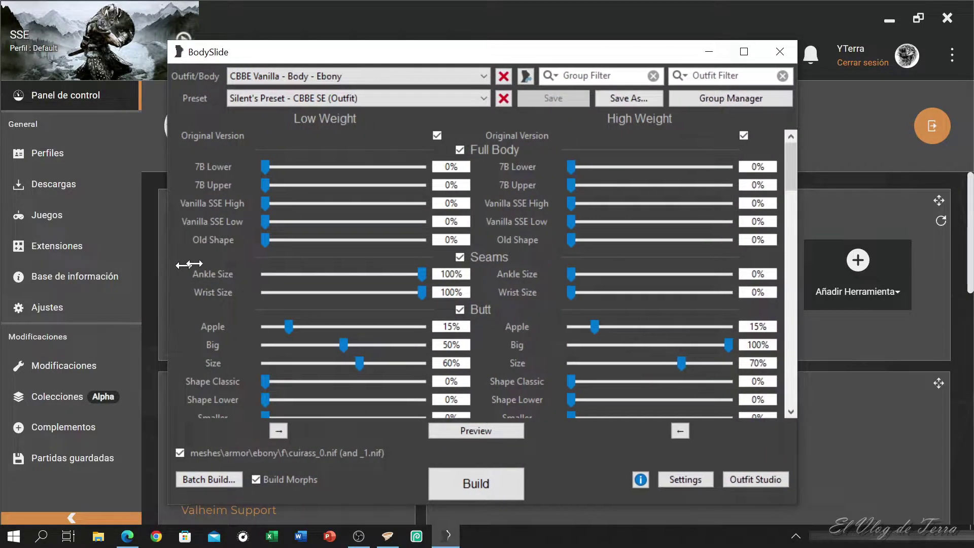
pyautogui.moveTo(479, 56)
pyautogui.mouseDown()
pyautogui.moveTo(446, 59)
pyautogui.moveTo(472, 56)
pyautogui.mouseUp()
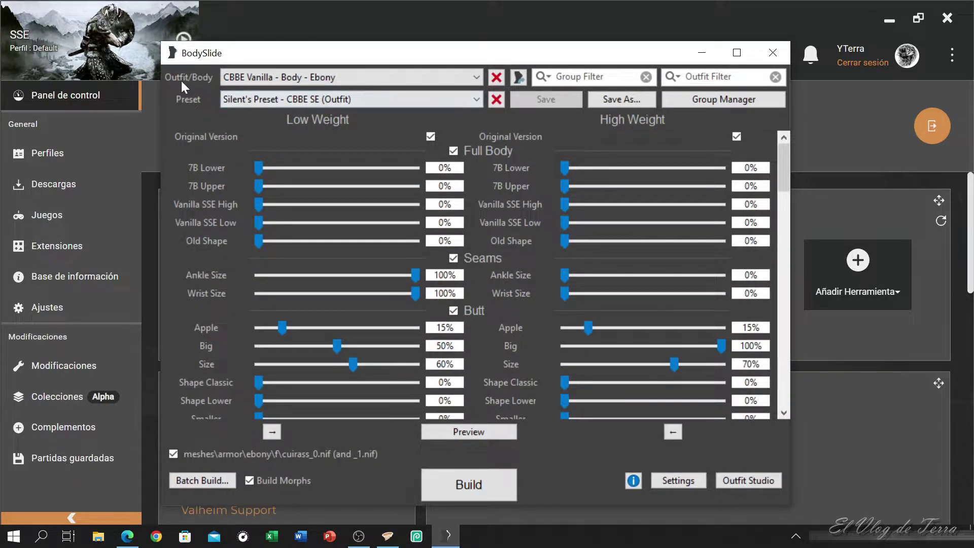
# Review the available outfits and body presets, keeping the current outfit, preset and Build Morphs option.
pyautogui.click(475, 77)
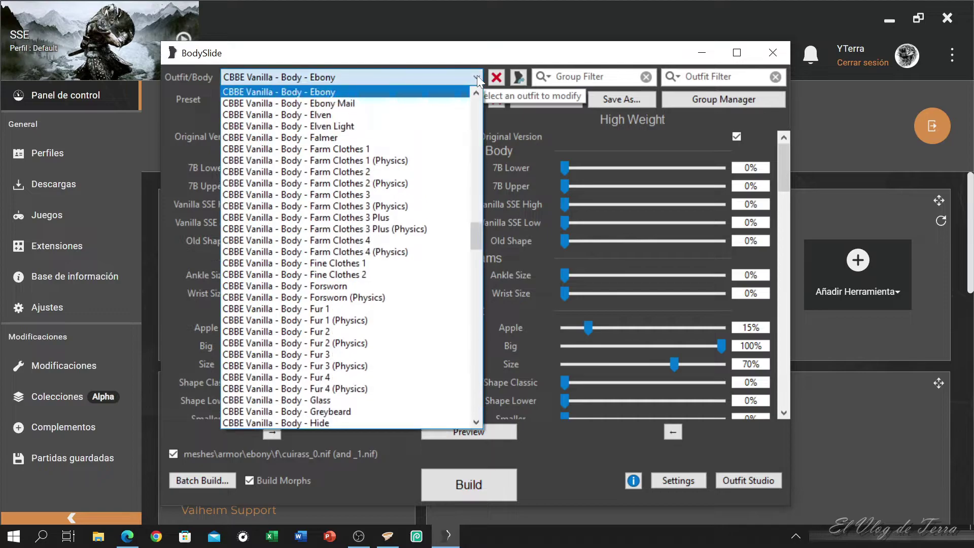
pyautogui.moveTo(476, 245); pyautogui.dragTo(477, 194)
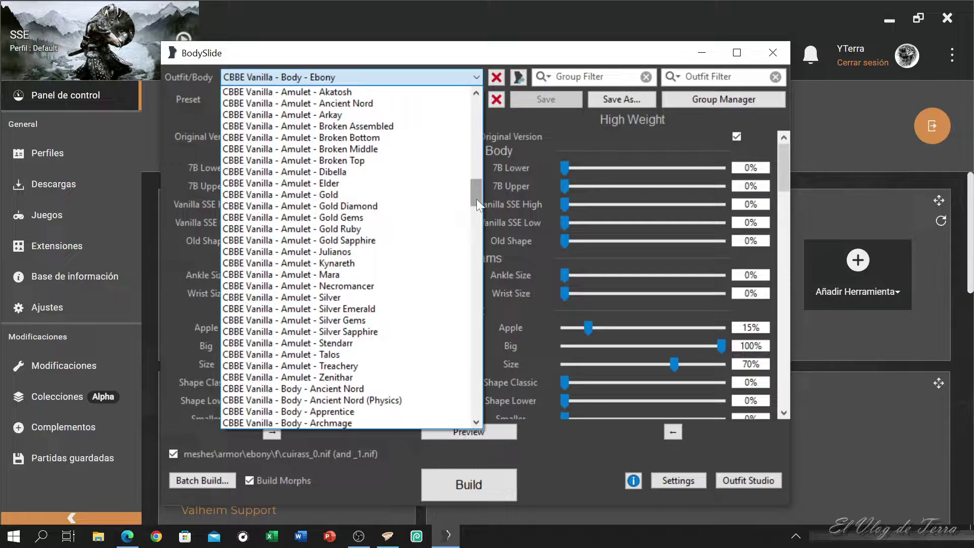
pyautogui.click(476, 76)
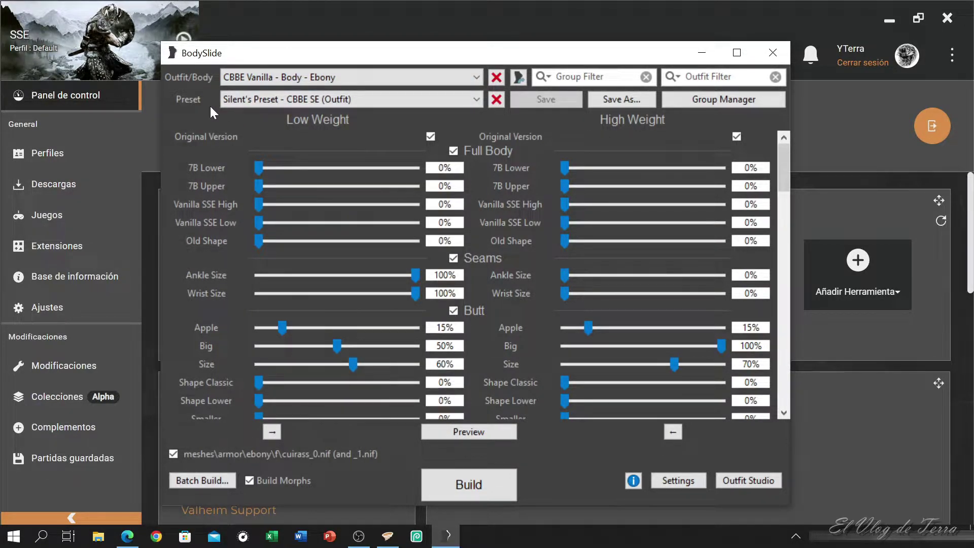
pyautogui.click(476, 99)
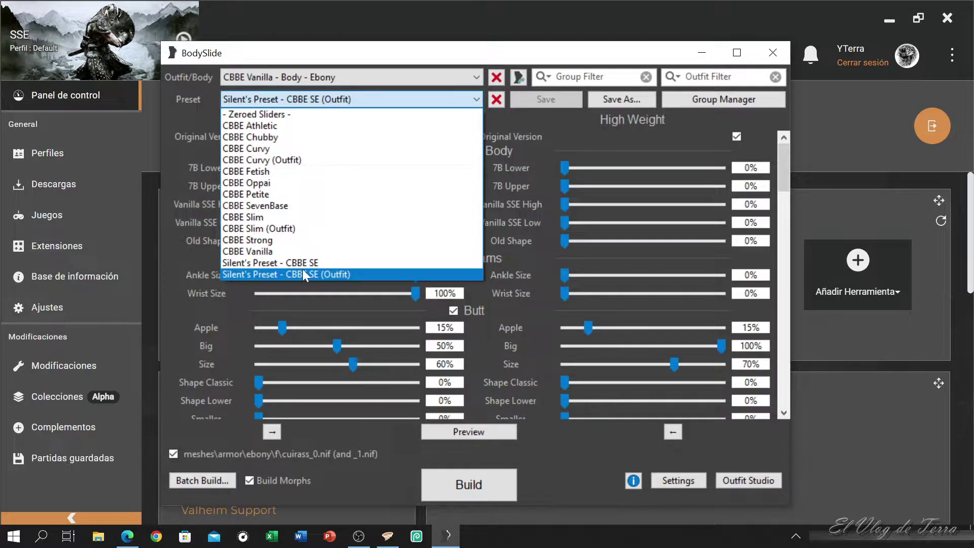
pyautogui.click(449, 101)
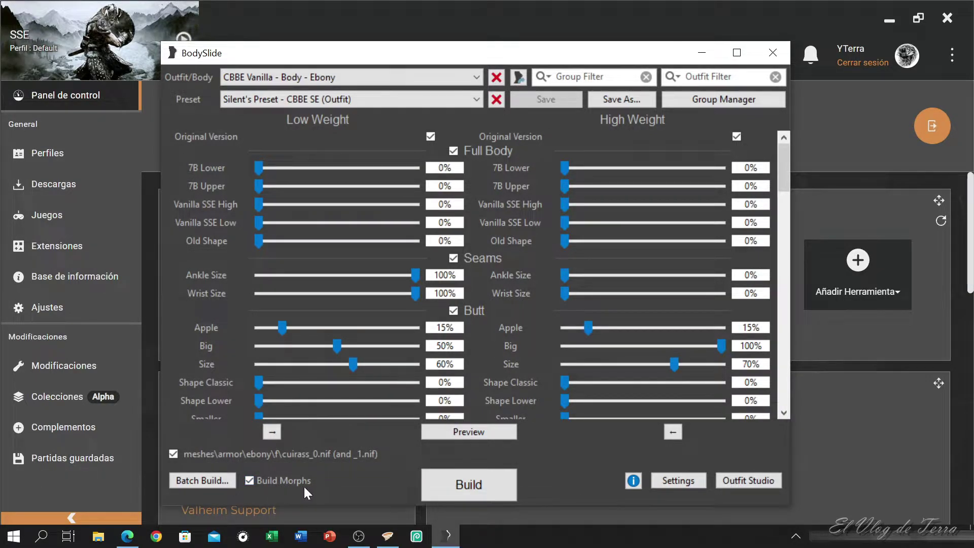
pyautogui.click(250, 481)
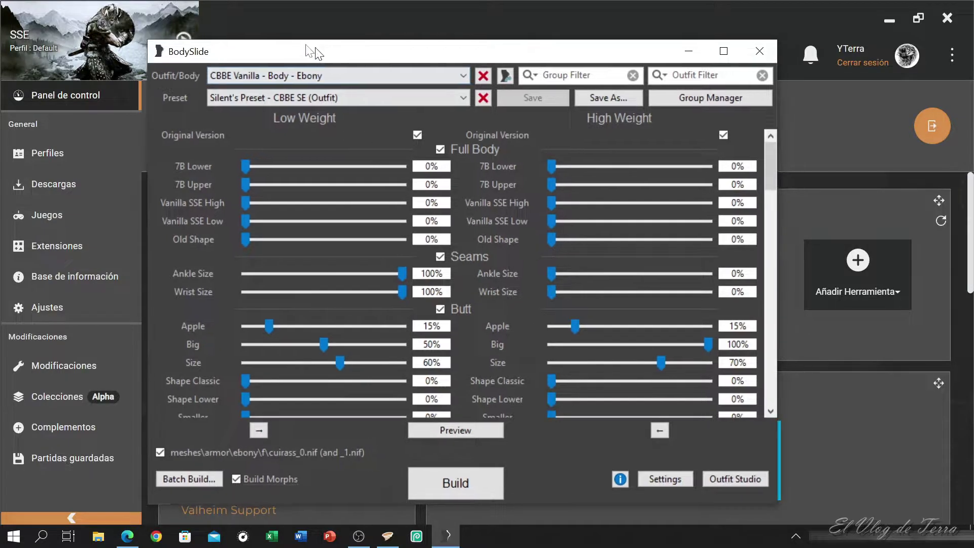
# Open a preview of the Ebony body outfit, arrange it beside the BodySlide window, and rotate the model to inspect it.
pyautogui.moveTo(325, 52); pyautogui.dragTo(273, 41)
pyautogui.click(399, 423)
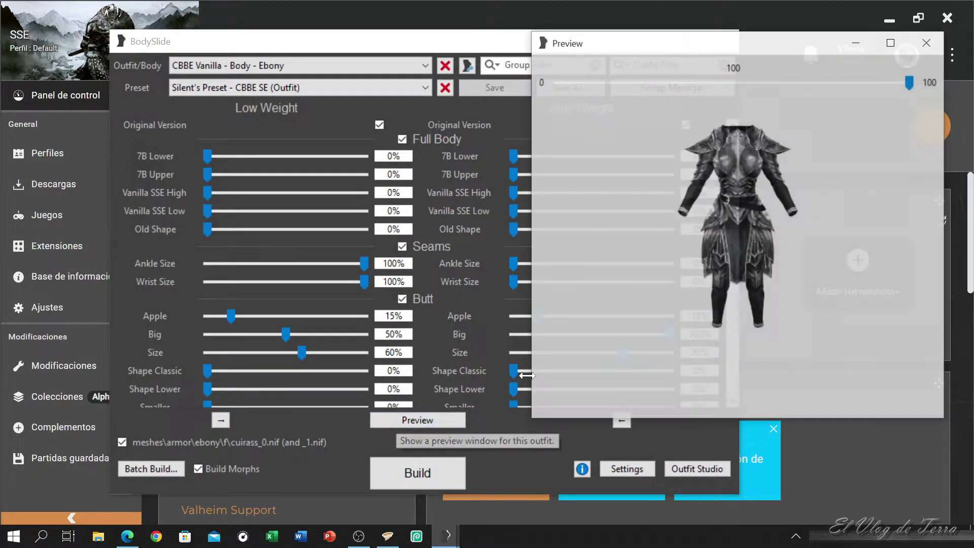
pyautogui.moveTo(668, 41); pyautogui.dragTo(617, 69)
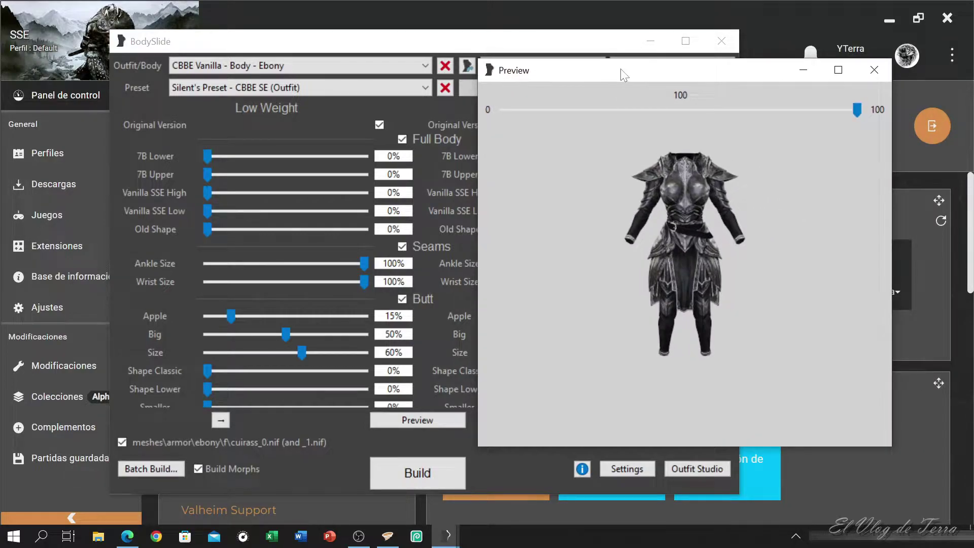
pyautogui.click(418, 49)
pyautogui.moveTo(419, 49); pyautogui.dragTo(299, 50)
pyautogui.moveTo(668, 72); pyautogui.dragTo(698, 74)
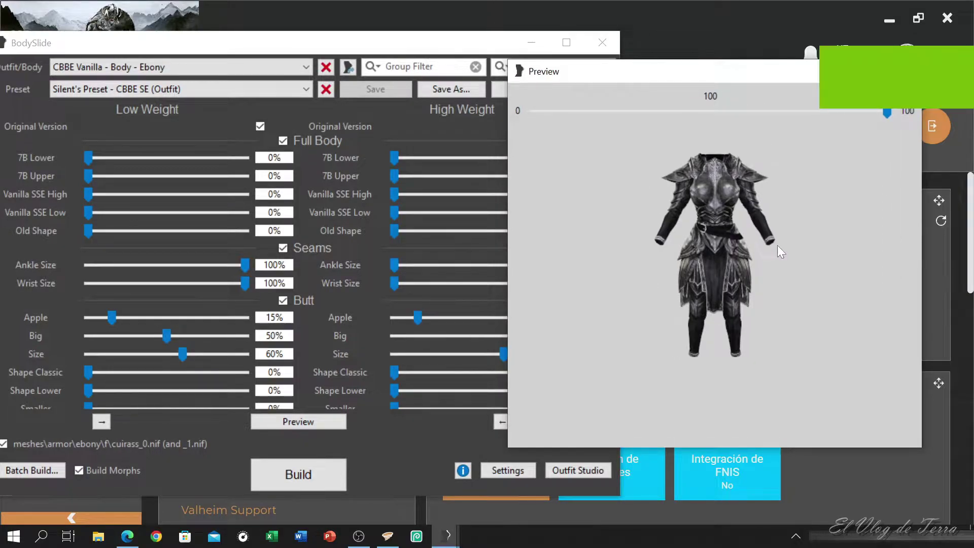
pyautogui.moveTo(731, 238); pyautogui.dragTo(699, 304)
pyautogui.moveTo(661, 70); pyautogui.dragTo(722, 72)
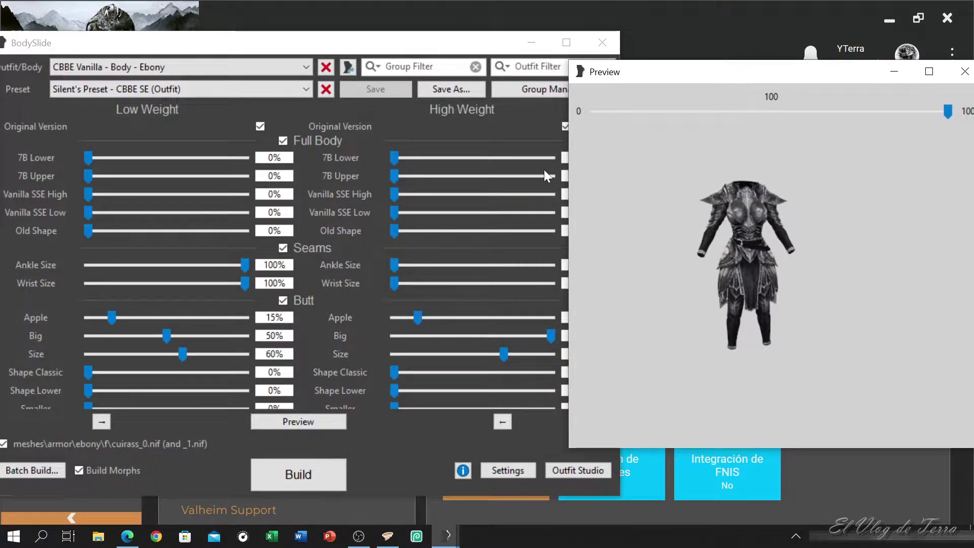
# Load the CBBE Vanilla - Body - Glass outfit and inspect it in the preview.
pyautogui.click(270, 66)
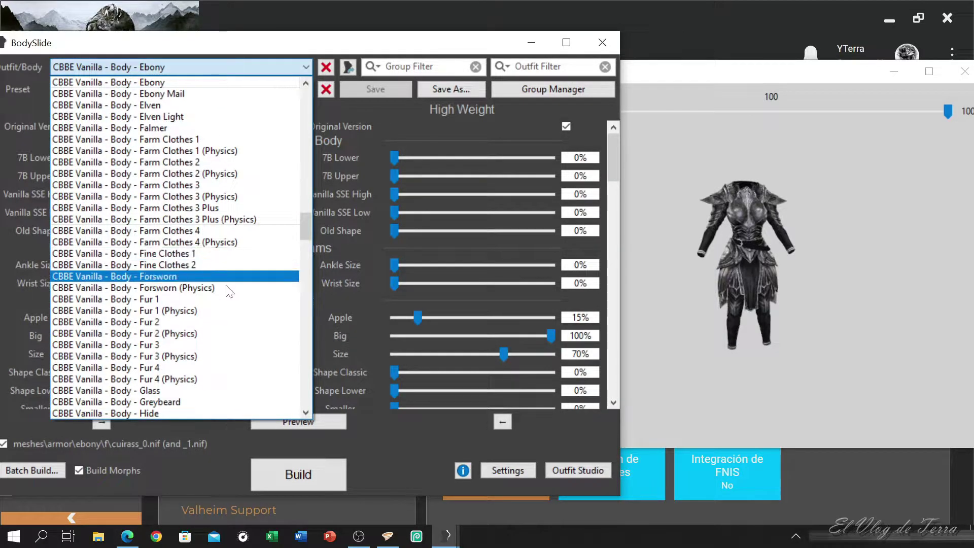
pyautogui.scroll(-6, 163, 269)
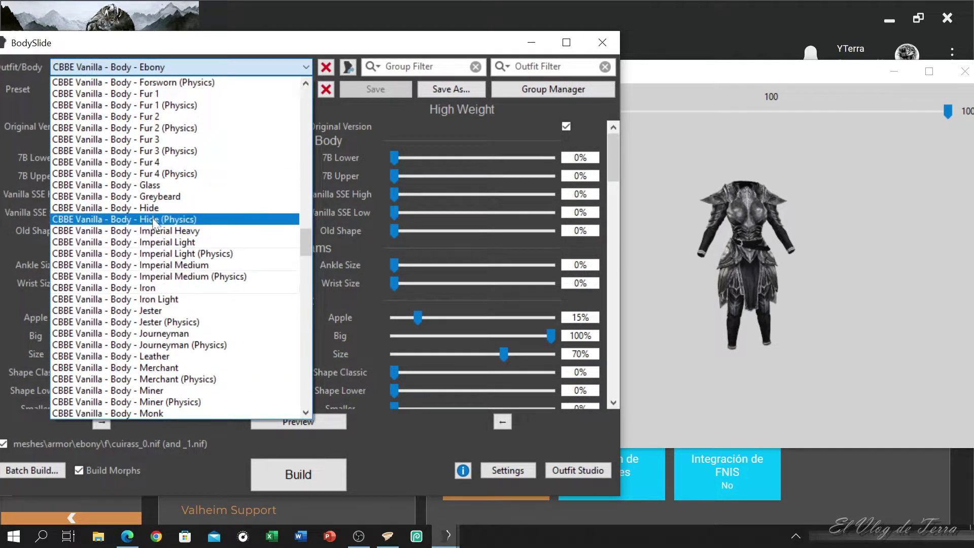
pyautogui.click(151, 184)
pyautogui.click(766, 235)
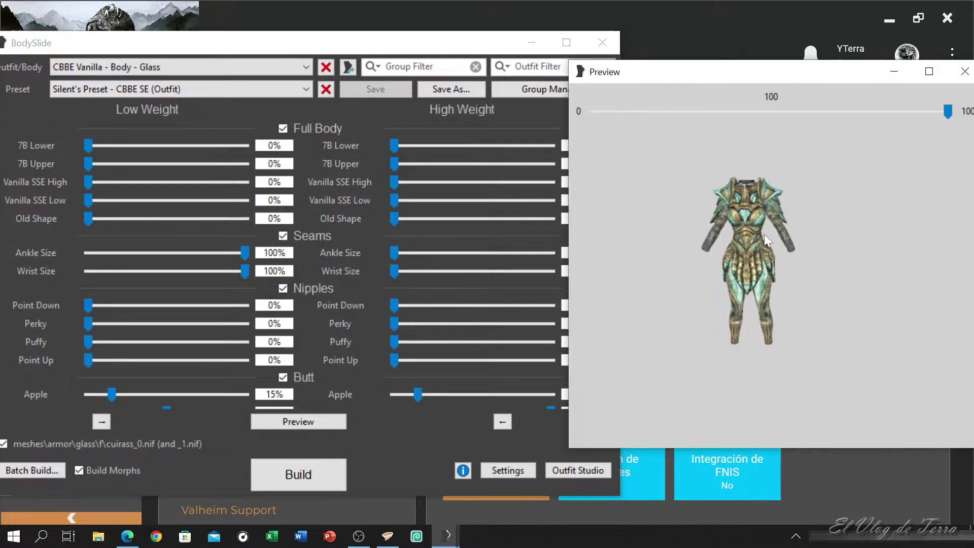
# Switch the outfit to CBBE Vanilla - Body - Monk and inspect the robe in the preview.
pyautogui.click(163, 70)
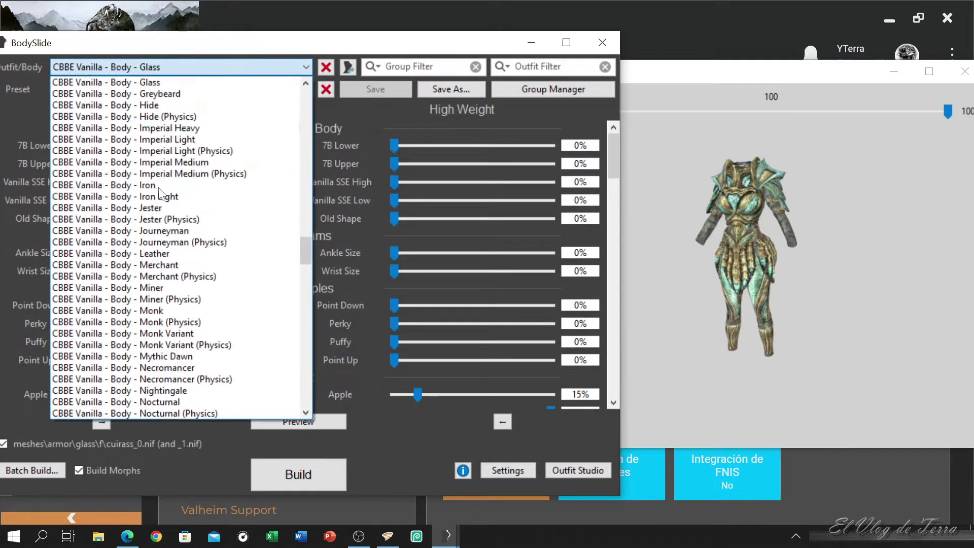
pyautogui.scroll(-1, 160, 287)
pyautogui.press('Up')
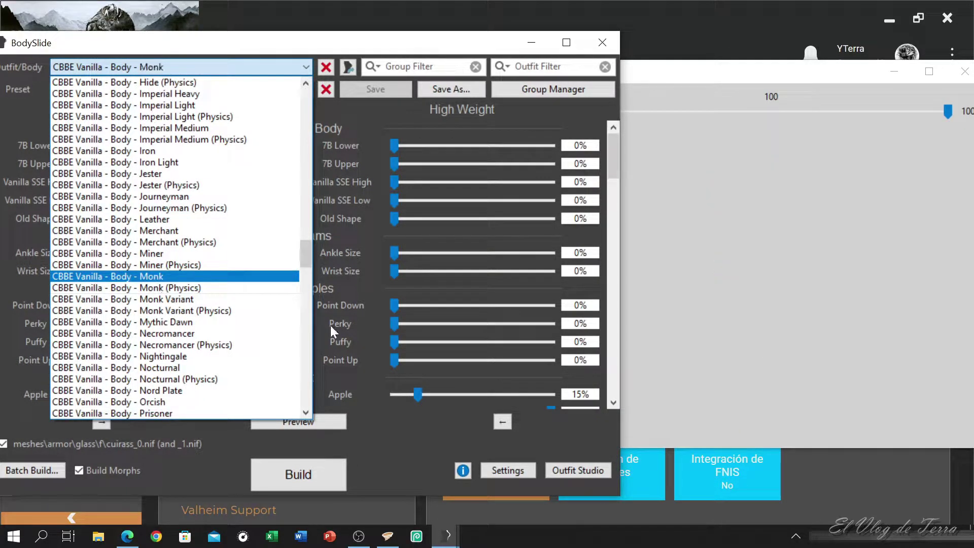
pyautogui.click(755, 243)
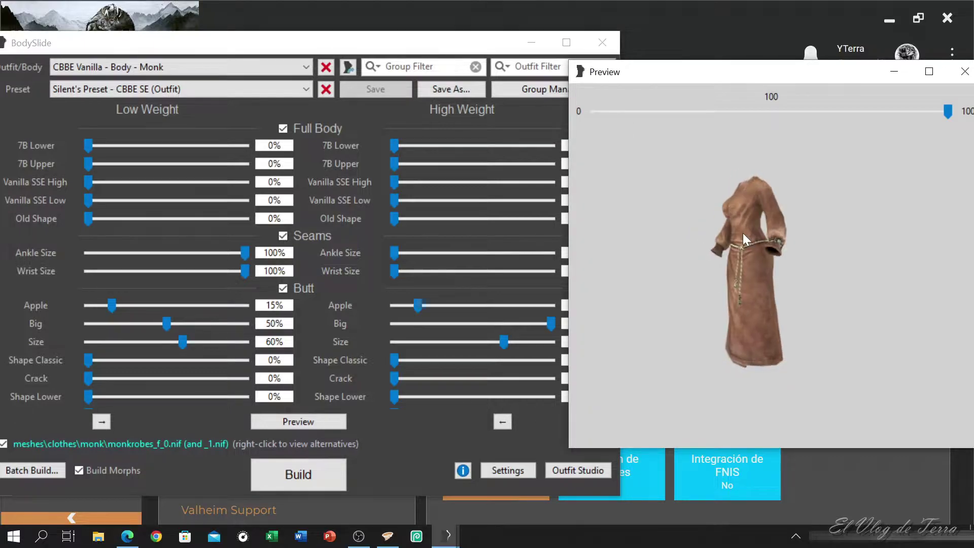
# Select the CBBE Vanilla - Body - Miner outfit and rotate its preview model.
pyautogui.click(173, 70)
pyautogui.scroll(1, 205, 307)
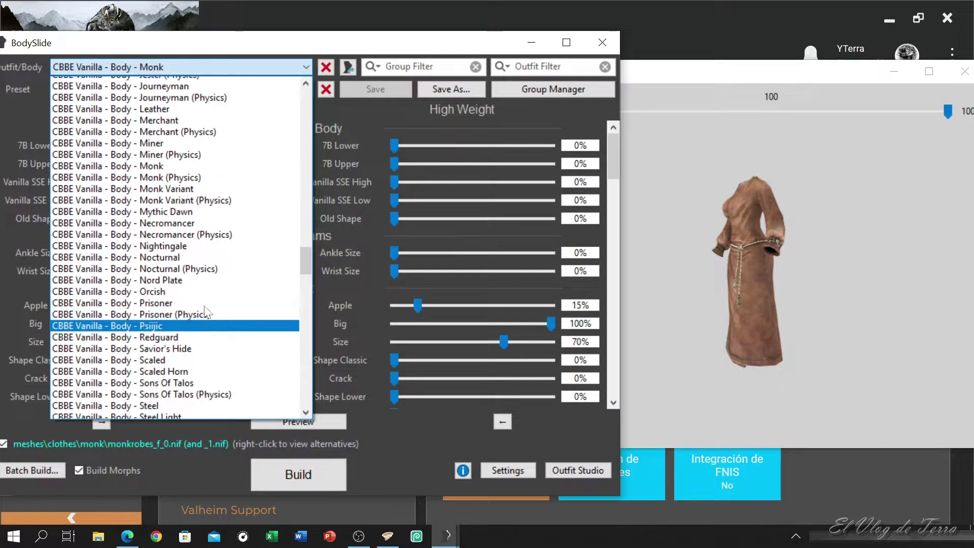
pyautogui.click(154, 162)
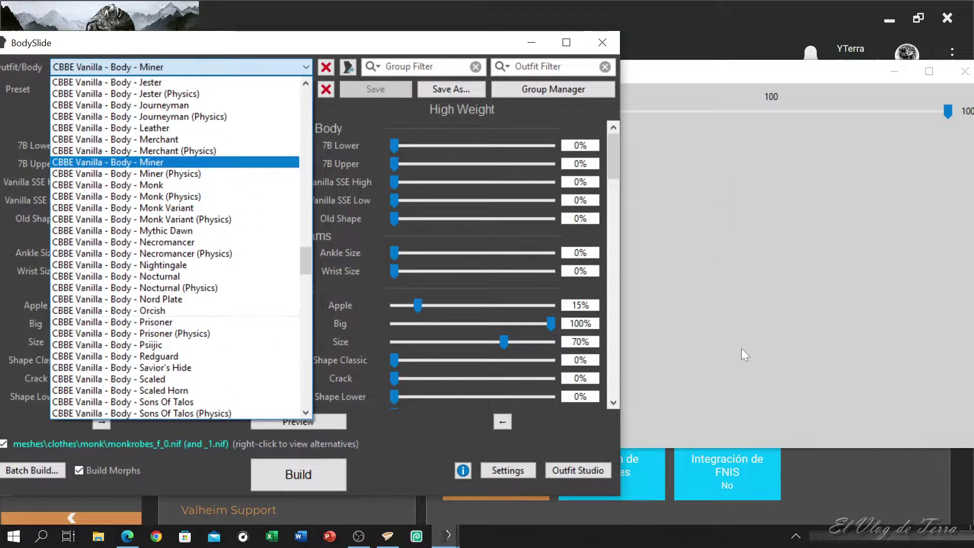
pyautogui.moveTo(759, 272); pyautogui.dragTo(750, 258)
# Try the CBBE Fetish and CBBE Oppai presets on the Miner outfit and return to Silent's Preset - CBBE SE (Outfit).
pyautogui.click(137, 91)
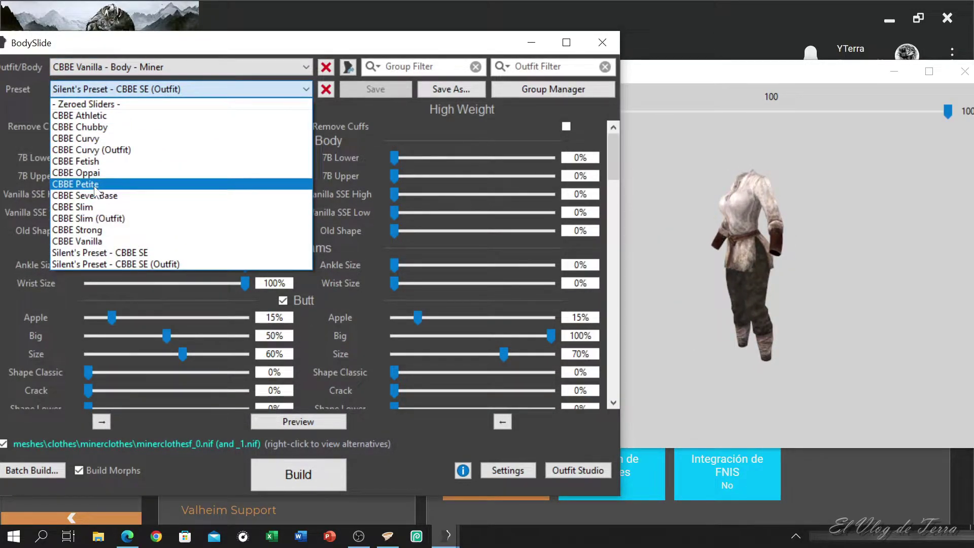
pyautogui.click(98, 163)
pyautogui.moveTo(769, 229); pyautogui.dragTo(513, 160)
pyautogui.click(203, 90)
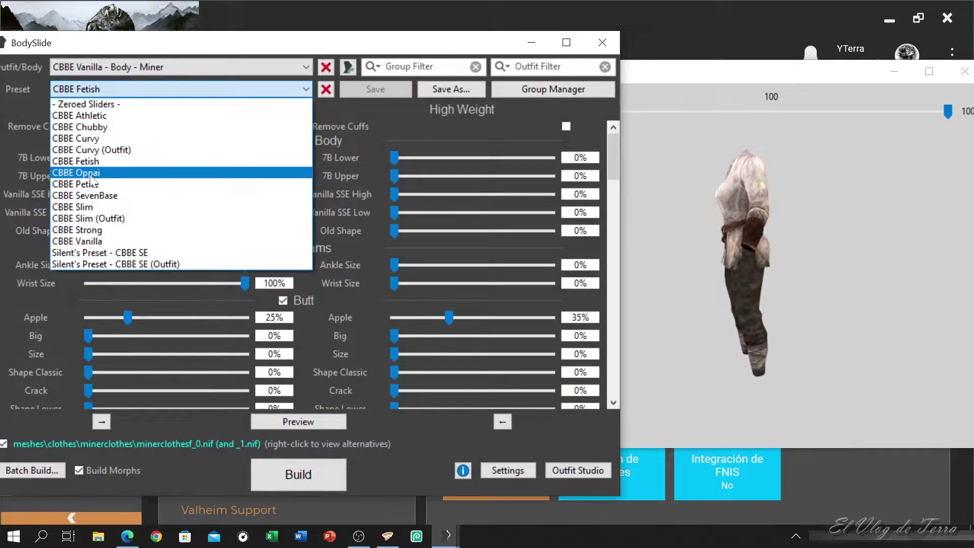
pyautogui.click(97, 174)
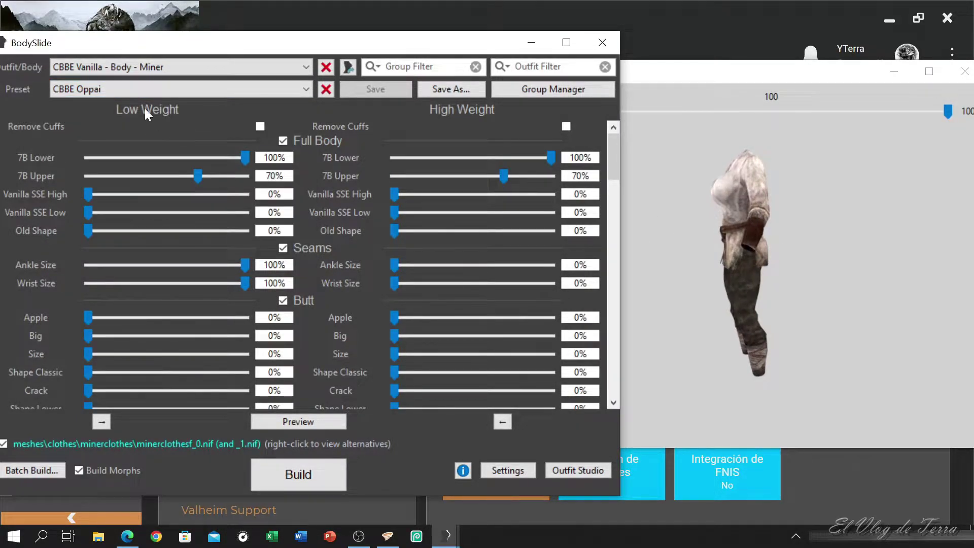
pyautogui.click(146, 90)
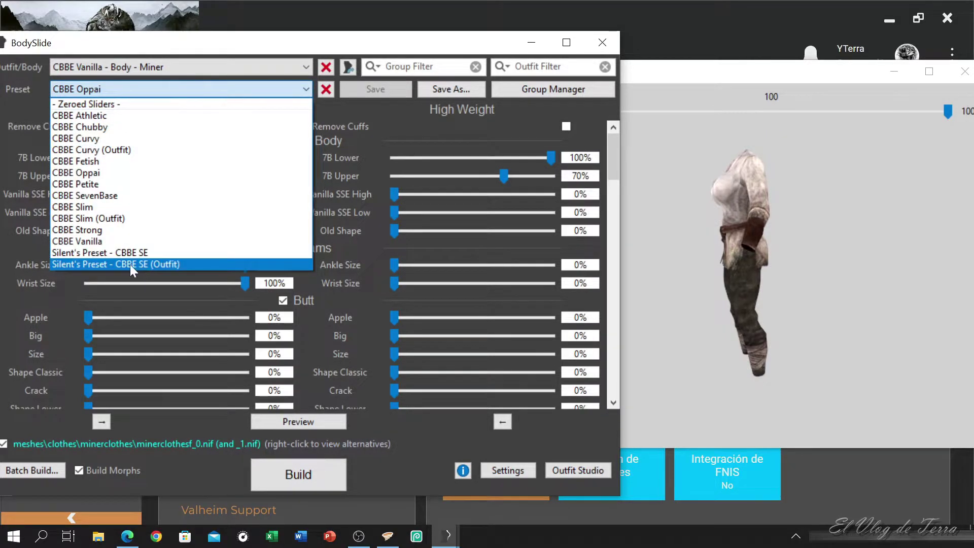
pyautogui.click(130, 264)
# Close the outfit preview and move the BodySlide window fully back into view.
pyautogui.moveTo(748, 72); pyautogui.dragTo(635, 68)
pyautogui.click(869, 69)
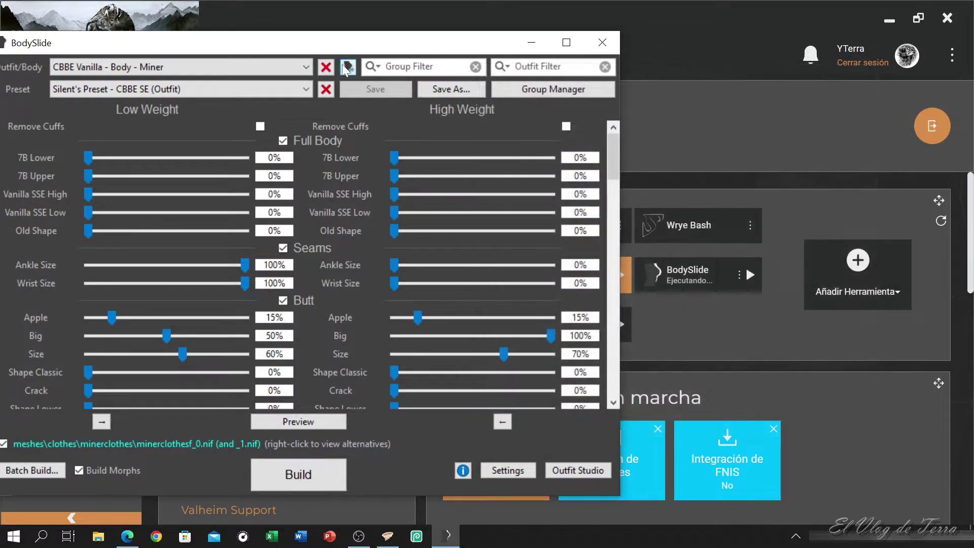
pyautogui.moveTo(320, 35); pyautogui.dragTo(444, 35)
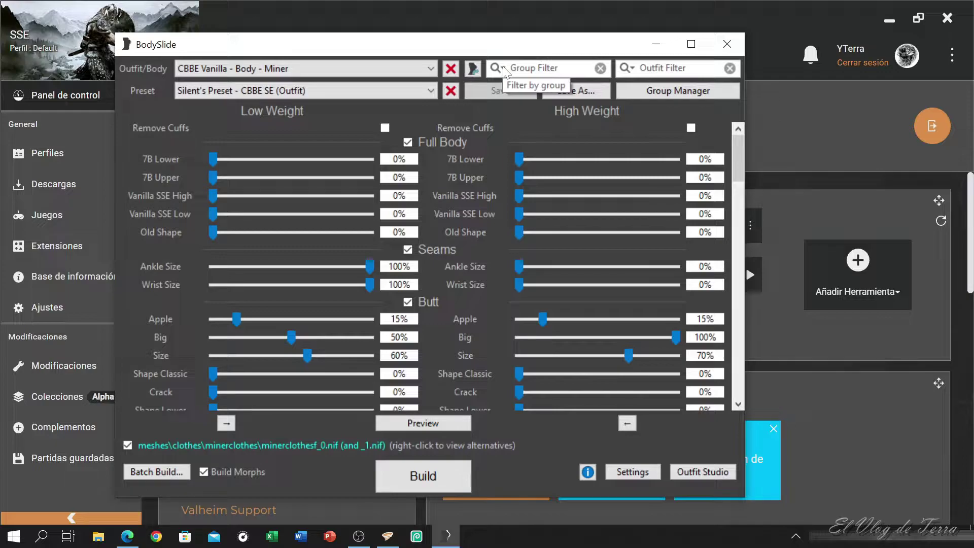
# Filter the outfit list to the CBBE Bodies group.
pyautogui.click(504, 74)
pyautogui.click(540, 90)
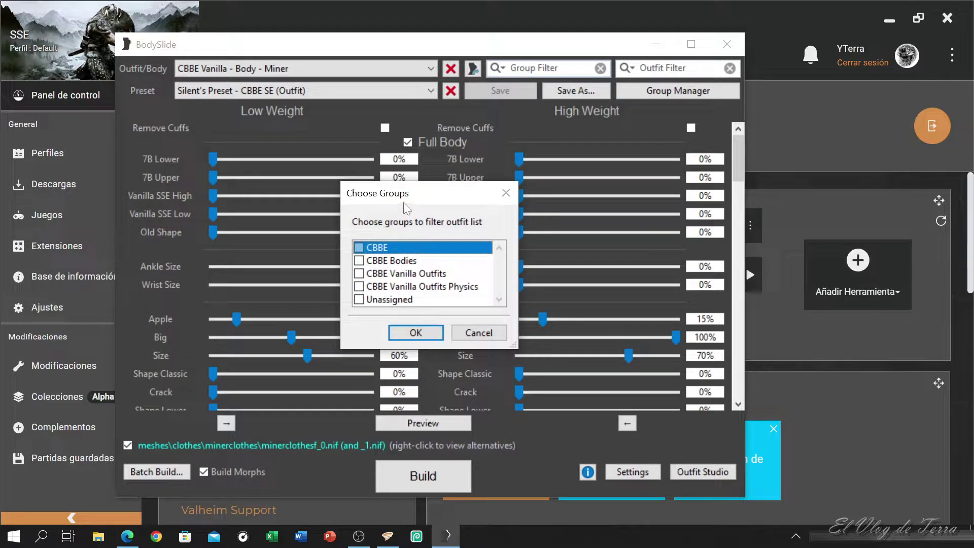
pyautogui.moveTo(410, 205); pyautogui.dragTo(462, 151)
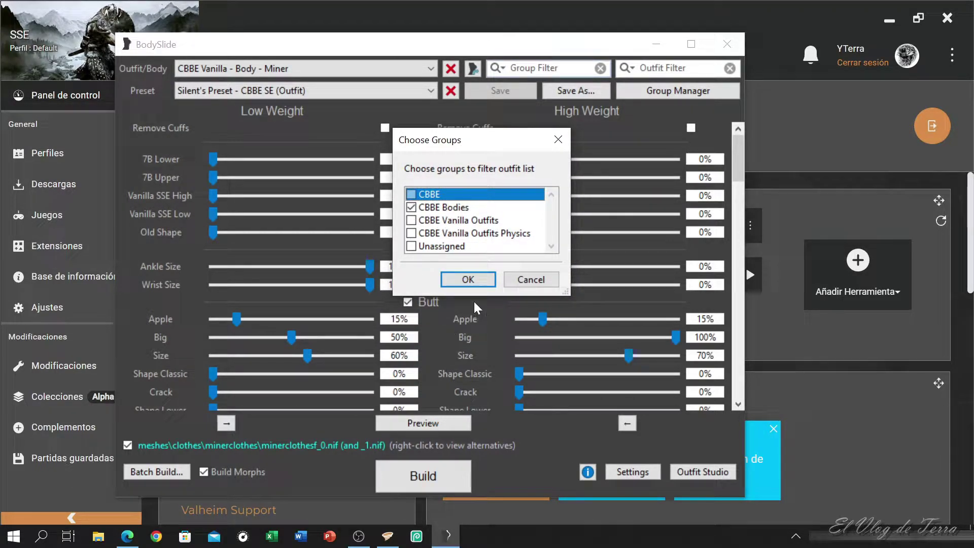
pyautogui.click(469, 281)
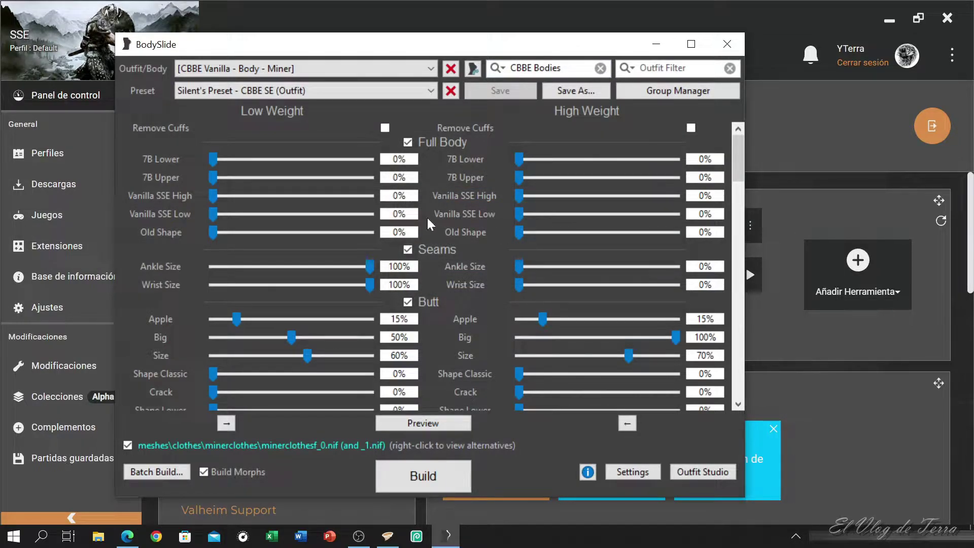
# Select the CBBE NeverNude outfit from the filtered CBBE Bodies list.
pyautogui.click(414, 66)
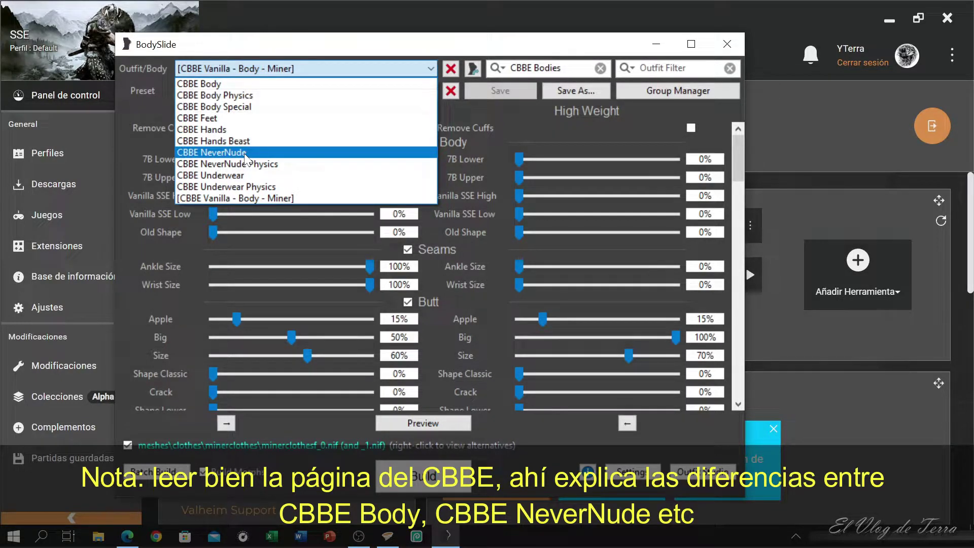
pyautogui.click(245, 151)
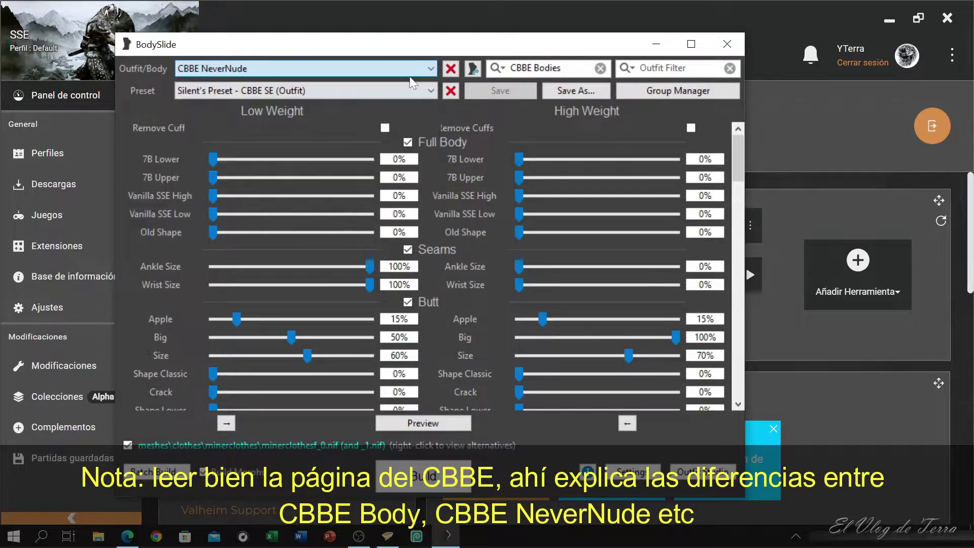
# Switch the outfit list's group filter from CBBE Bodies to CBBE.
pyautogui.click(501, 70)
pyautogui.click(529, 92)
pyautogui.click(362, 261)
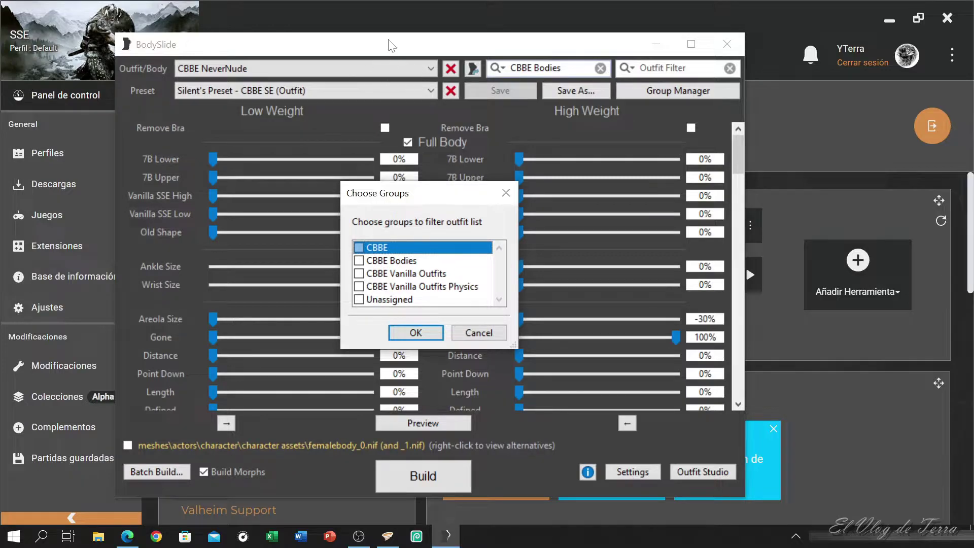
pyautogui.click(359, 248)
pyautogui.click(429, 332)
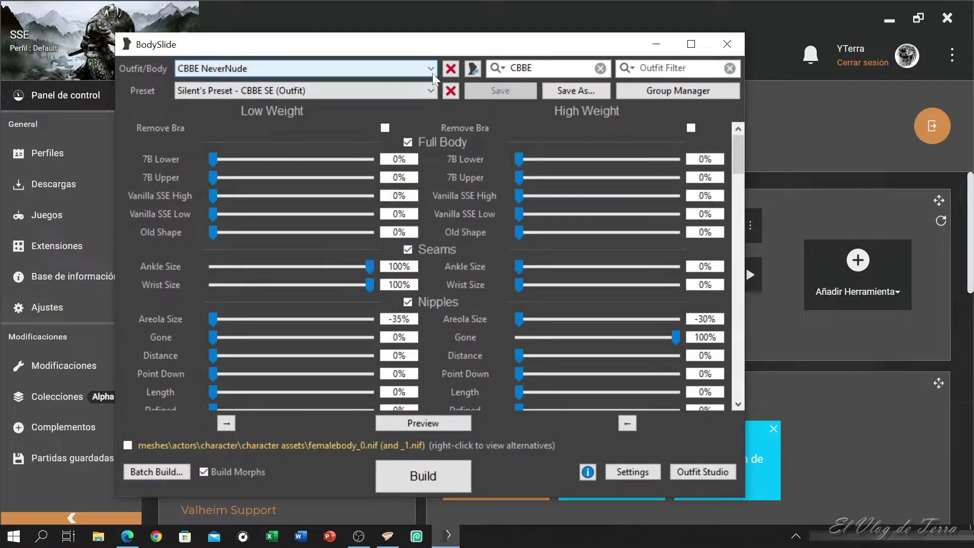
# Browse the outfits in the CBBE group without choosing one, and clear the group filter.
pyautogui.click(432, 69)
pyautogui.moveTo(430, 184); pyautogui.dragTo(422, 264)
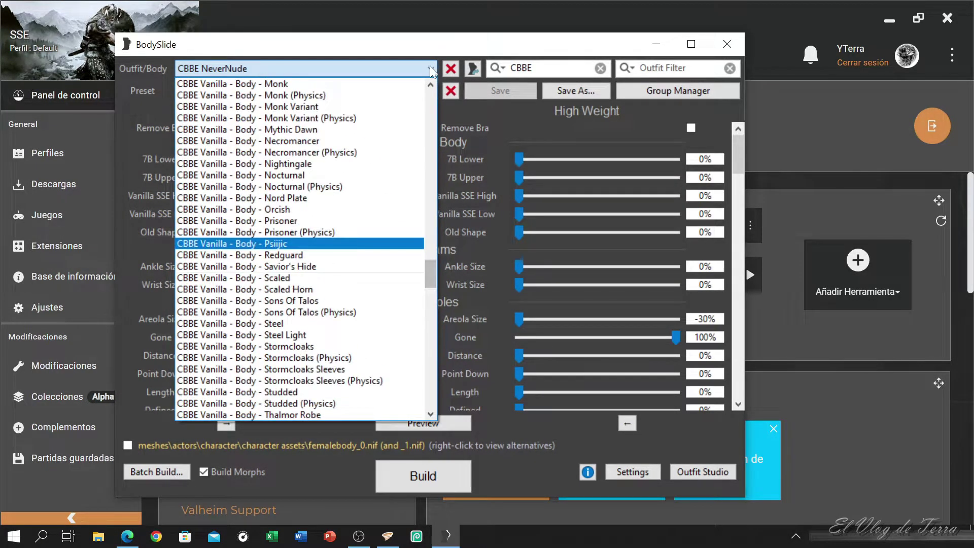
pyautogui.press('Escape')
pyautogui.click(601, 68)
# Look over the groups available for filtering the outfit list and leave them all unchecked.
pyautogui.click(504, 68)
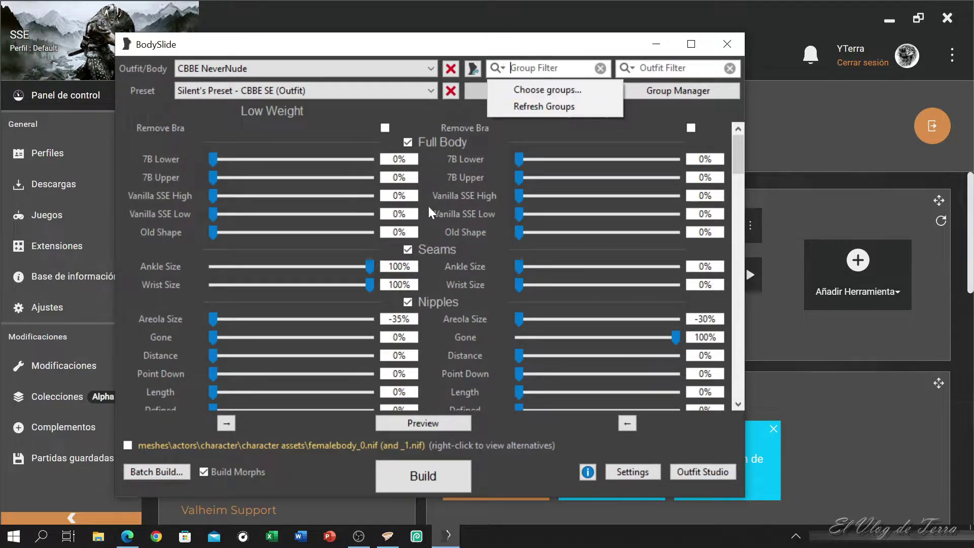
pyautogui.click(543, 89)
pyautogui.moveTo(439, 200); pyautogui.dragTo(449, 141)
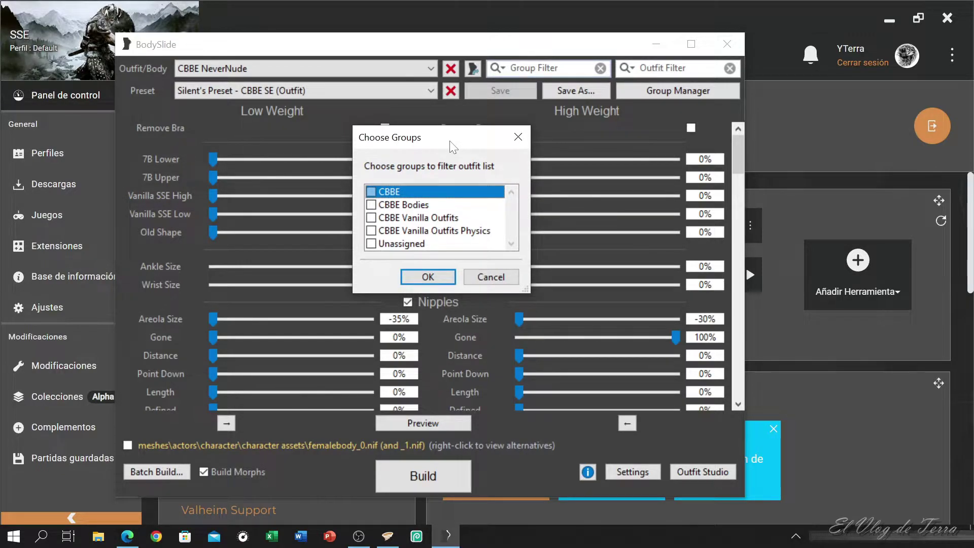
pyautogui.moveTo(425, 139); pyautogui.dragTo(445, 96)
pyautogui.click(440, 233)
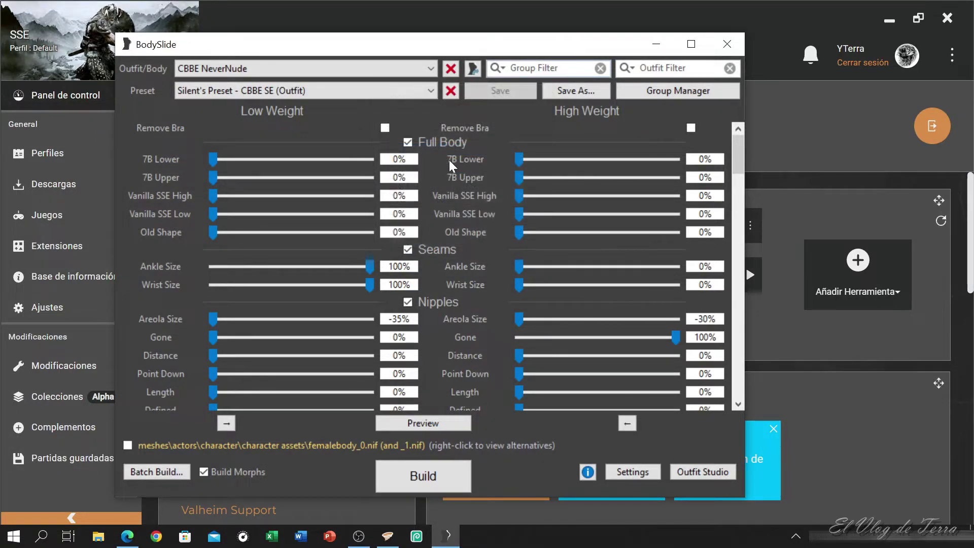
# View the program settings and close them without making changes.
pyautogui.click(636, 472)
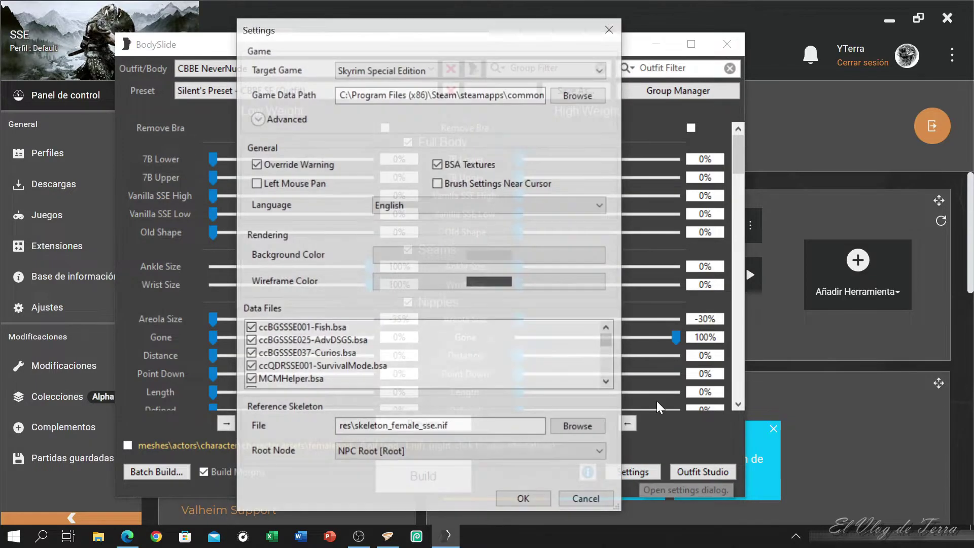
pyautogui.click(611, 29)
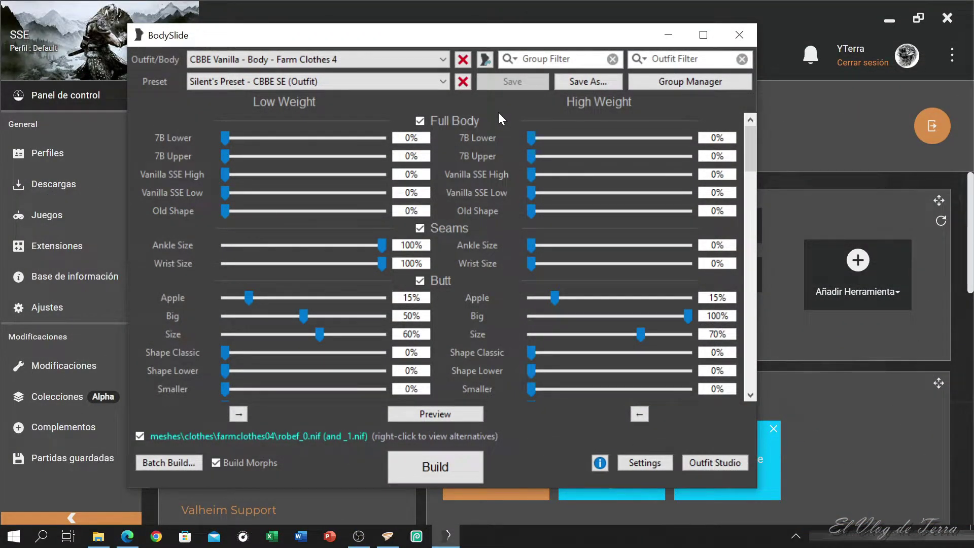
# Accept the group selection with no group checked so the outfit list stays unfiltered.
pyautogui.click(516, 60)
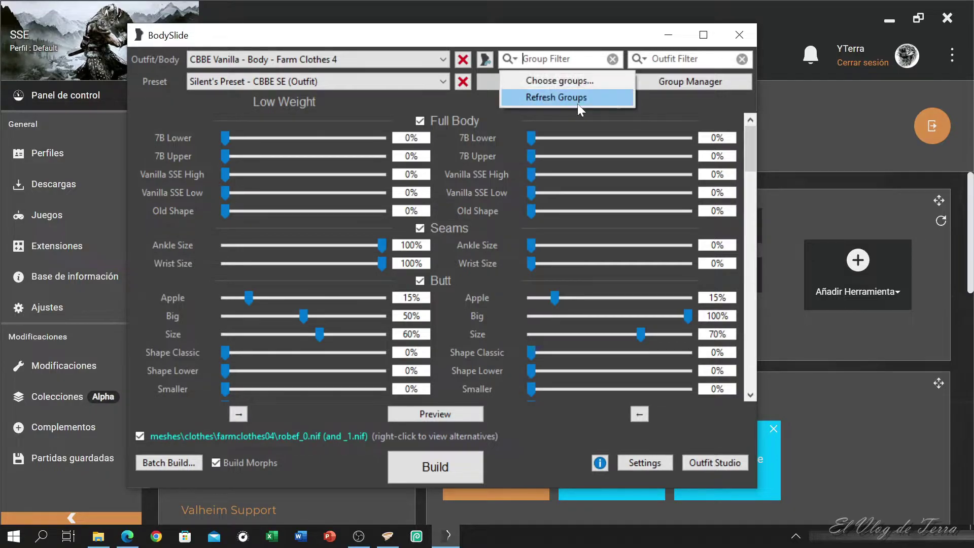
pyautogui.click(601, 76)
pyautogui.moveTo(455, 183); pyautogui.dragTo(475, 120)
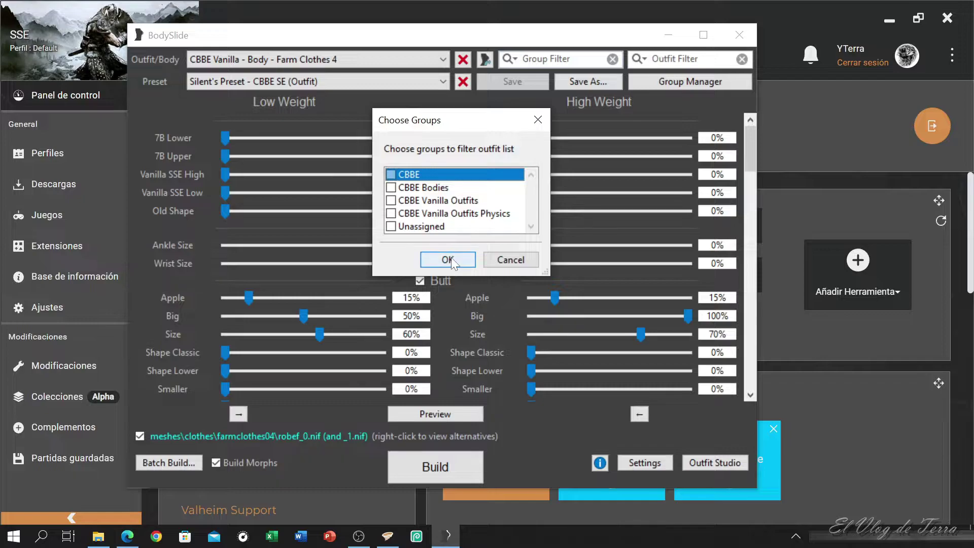
pyautogui.click(448, 260)
# Select the CBBE Vanilla - Body - Farm Clothes 4 outfit, preview it and rotate the model to the side.
pyautogui.click(442, 60)
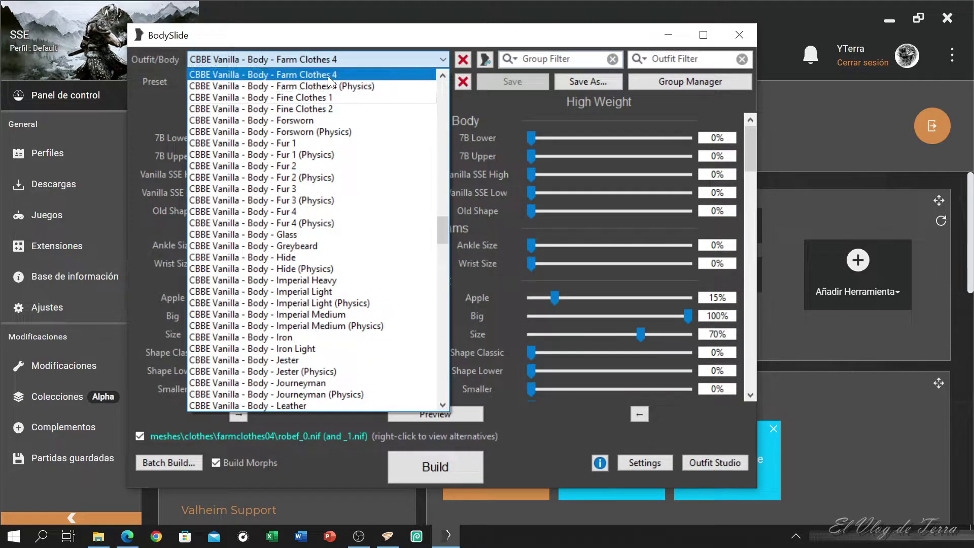
pyautogui.moveTo(441, 230); pyautogui.dragTo(442, 224)
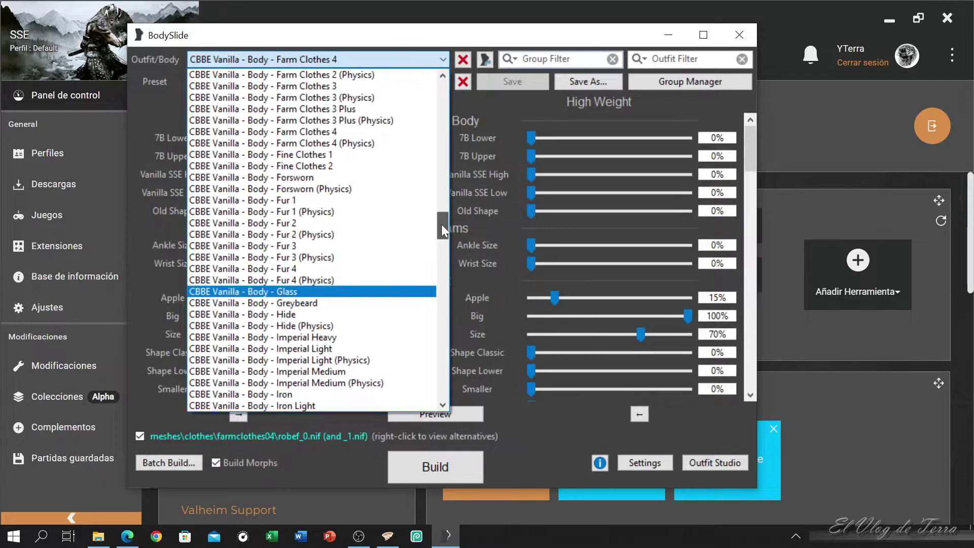
pyautogui.click(344, 134)
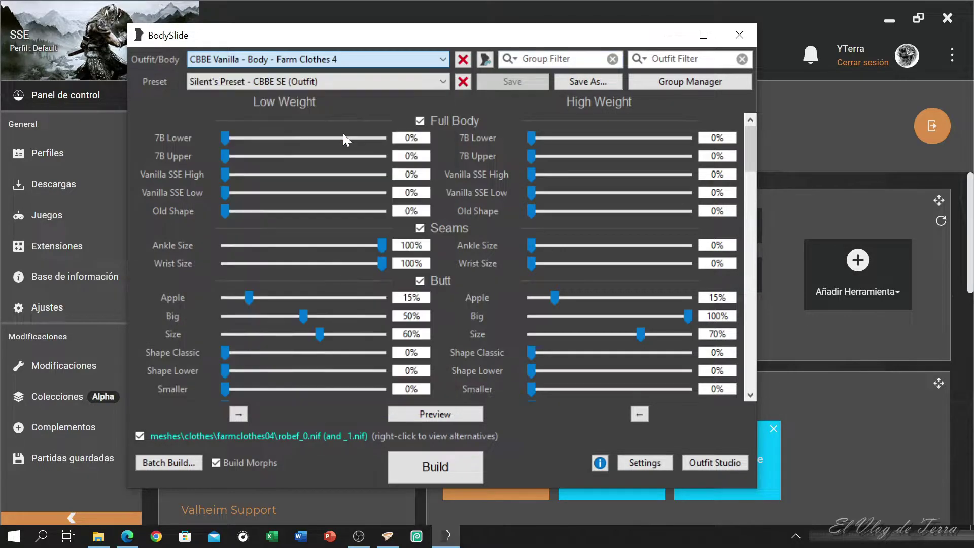
pyautogui.click(436, 414)
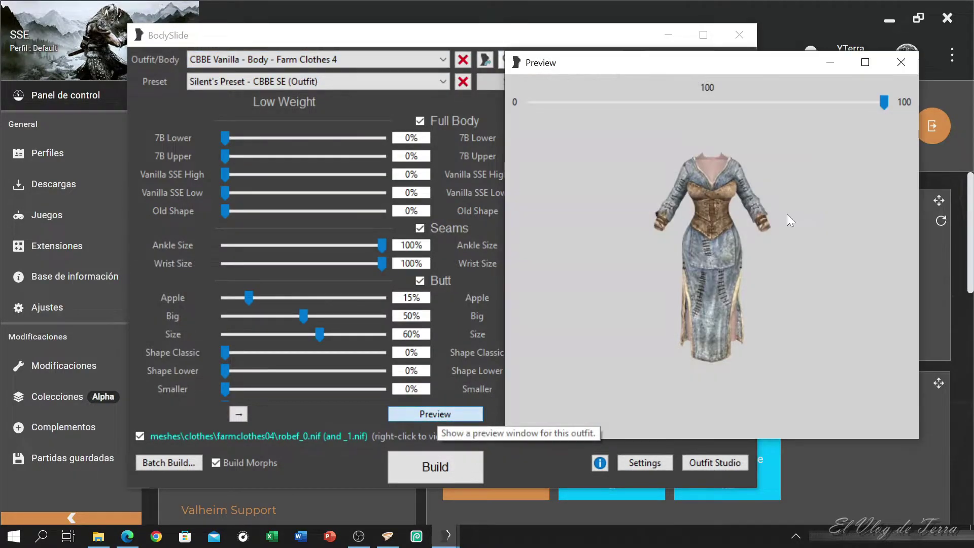
pyautogui.moveTo(668, 66); pyautogui.dragTo(739, 66)
pyautogui.moveTo(784, 174); pyautogui.dragTo(596, 136)
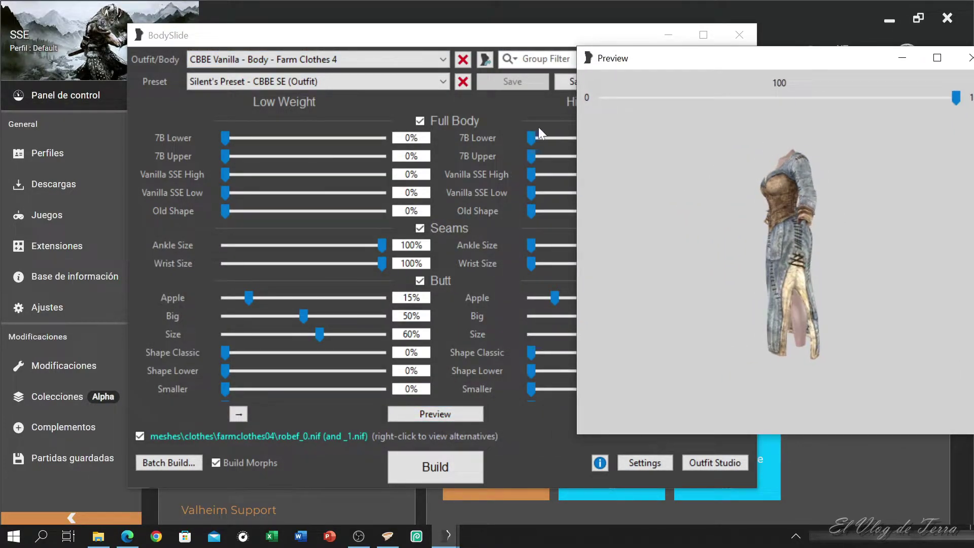
# Try the CBBE Oppai and CBBE Fetish presets on Farm Clothes 4 and return to Silent's Preset - CBBE SE (Outfit).
pyautogui.click(277, 83)
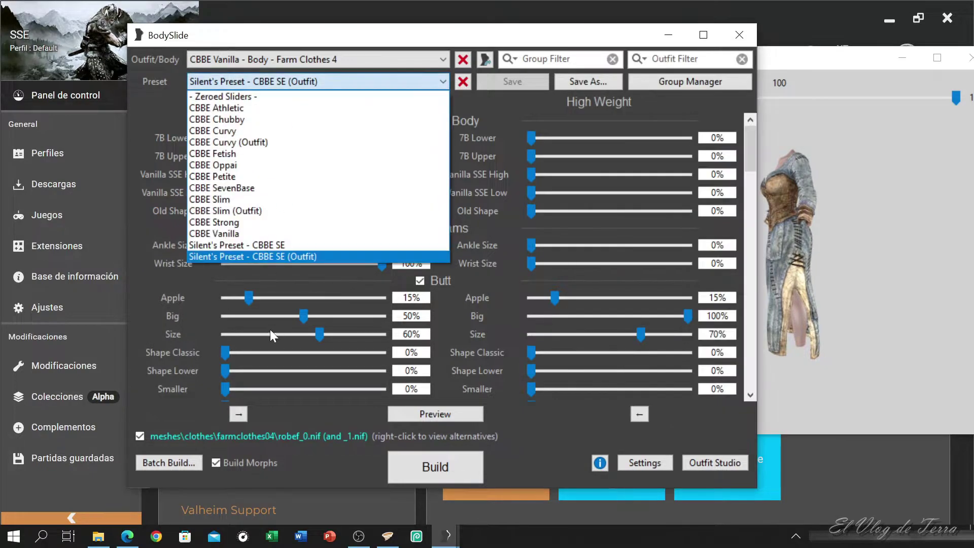
pyautogui.click(244, 164)
pyautogui.moveTo(541, 35); pyautogui.dragTo(432, 30)
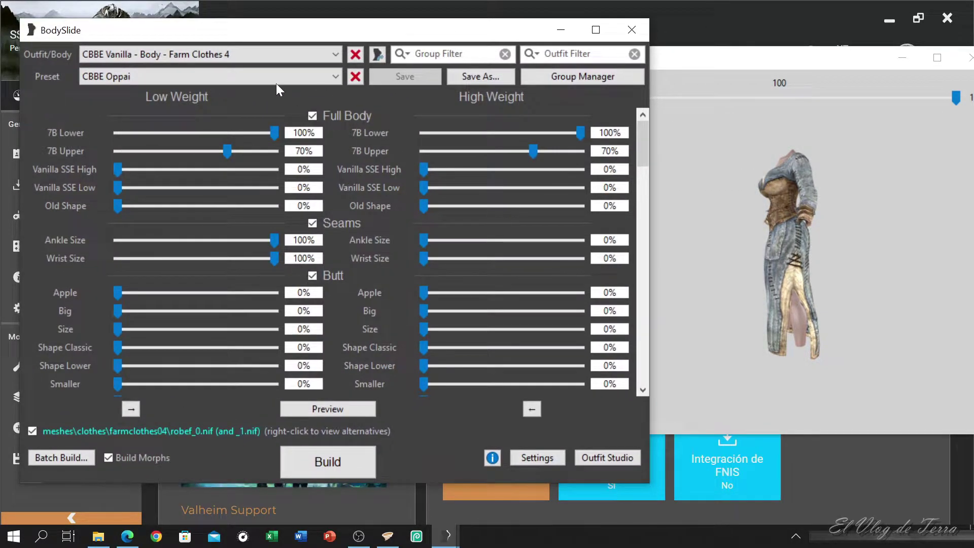
pyautogui.click(278, 80)
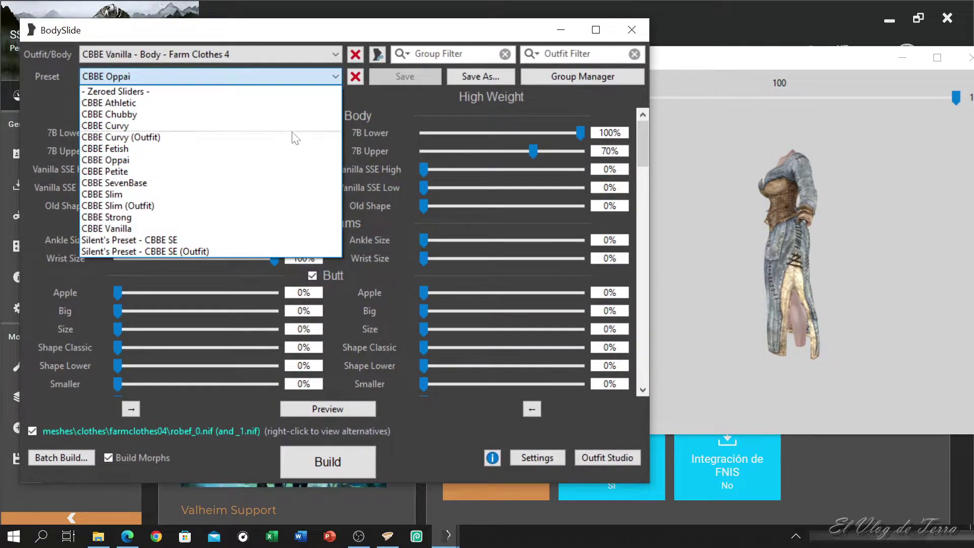
pyautogui.click(119, 148)
pyautogui.click(159, 79)
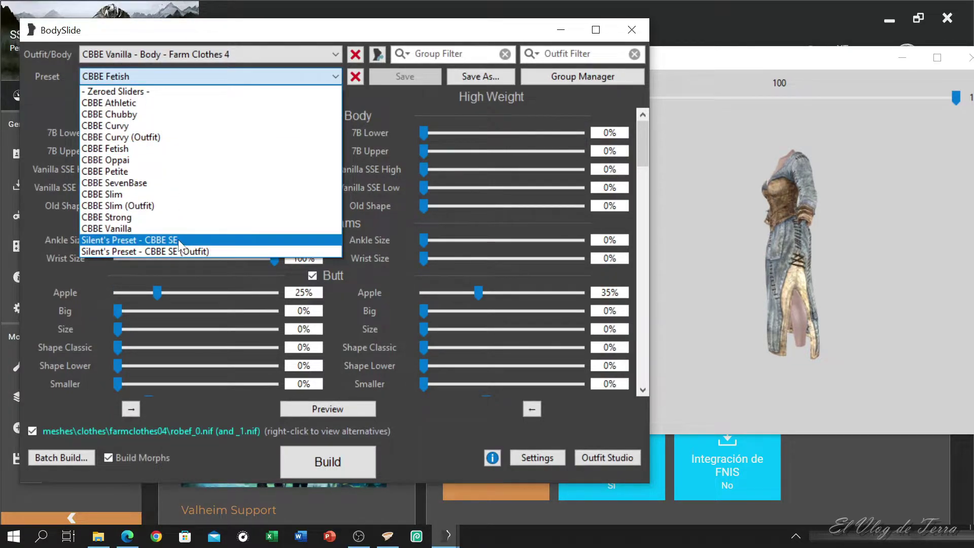
pyautogui.click(208, 252)
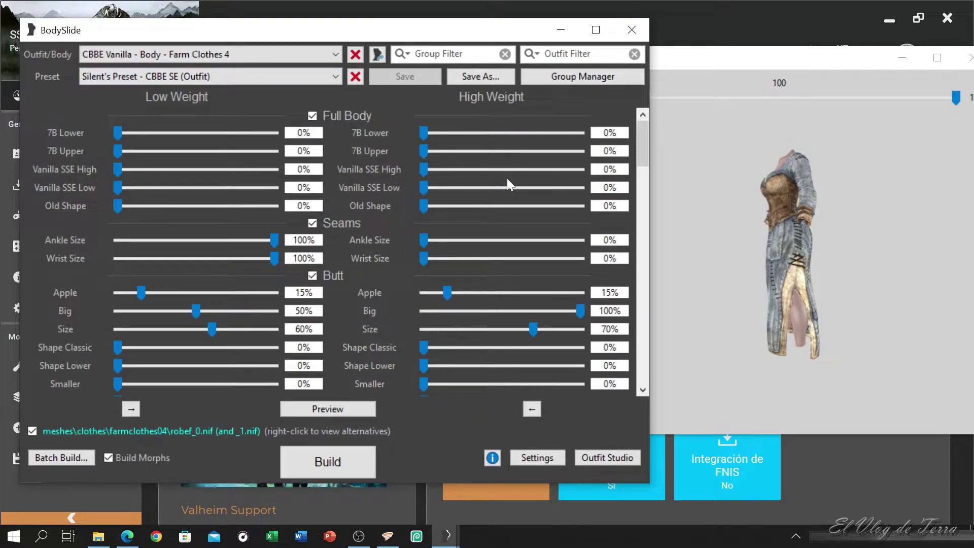
# Compare Silent's Preset - CBBE SE on the previewed dress and switch back to its (Outfit) version.
pyautogui.click(181, 79)
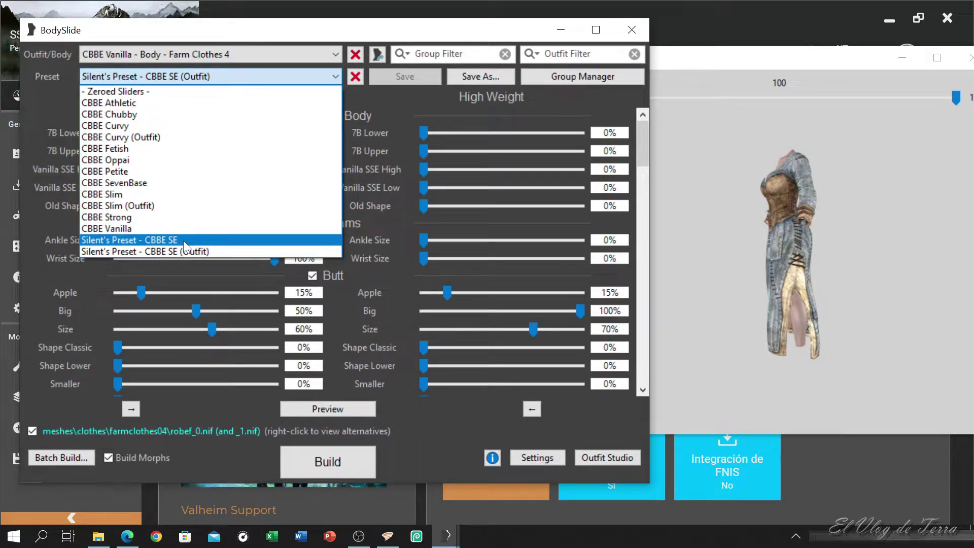
pyautogui.click(184, 241)
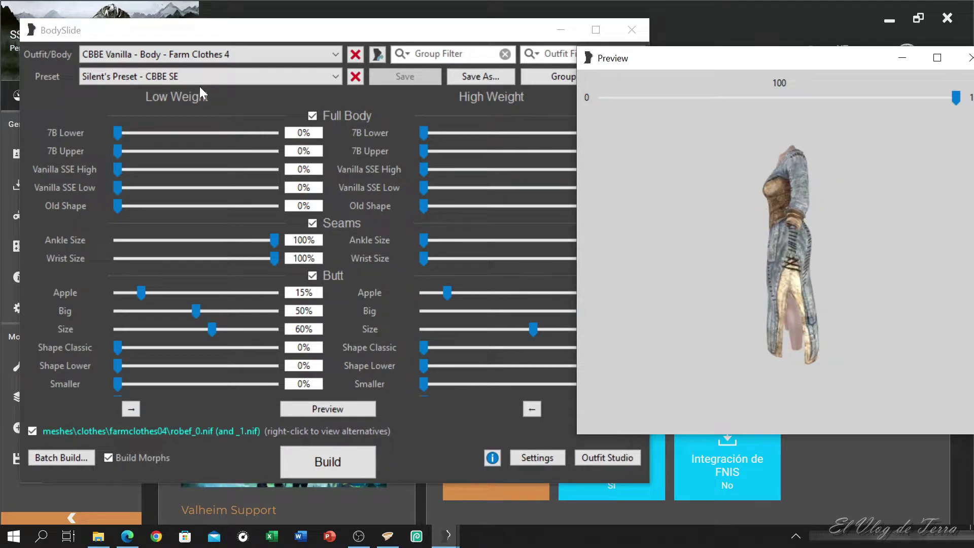
pyautogui.click(198, 80)
pyautogui.click(193, 252)
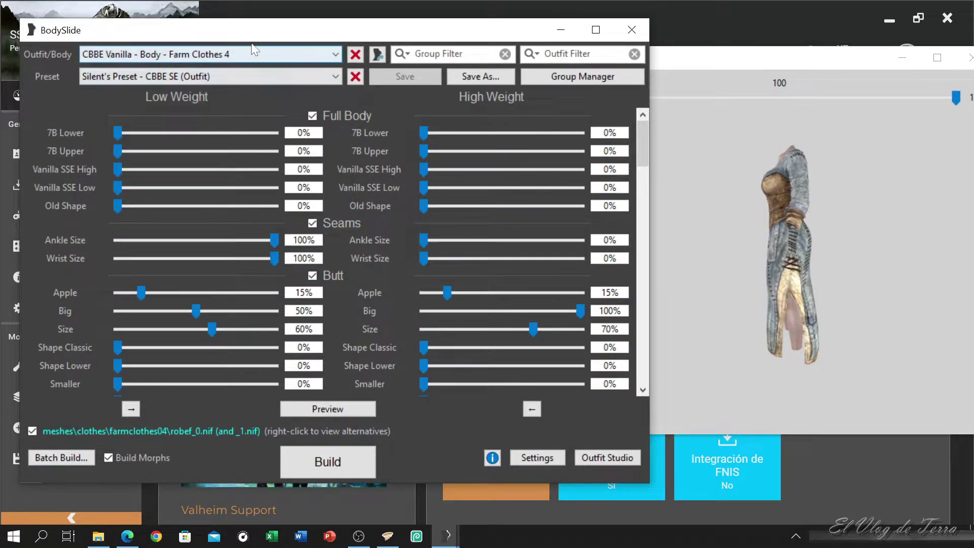
# Build the Farm Clothes 4 outfit with Silent's Preset - CBBE SE (Outfit) and rotate its preview model.
pyautogui.moveTo(307, 29); pyautogui.dragTo(349, 24)
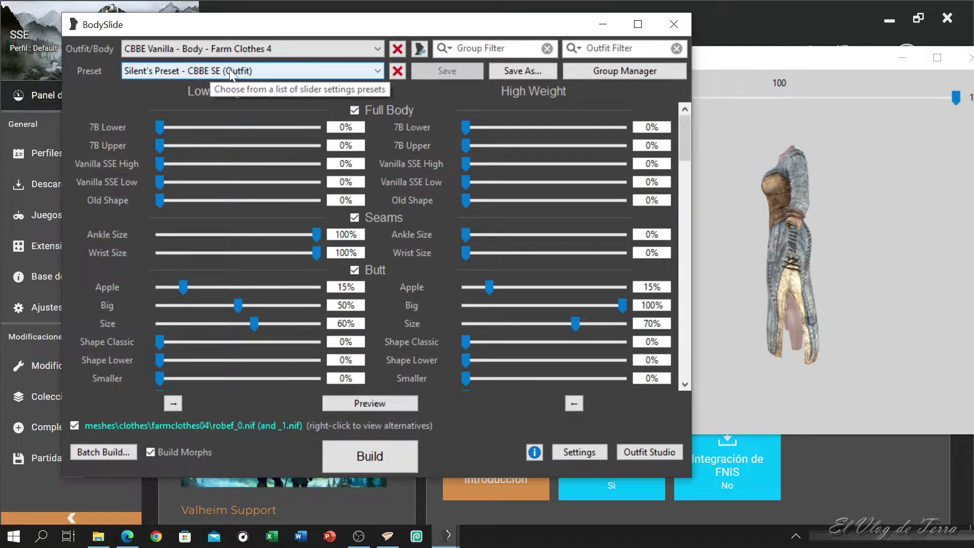
pyautogui.moveTo(338, 29); pyautogui.dragTo(309, 26)
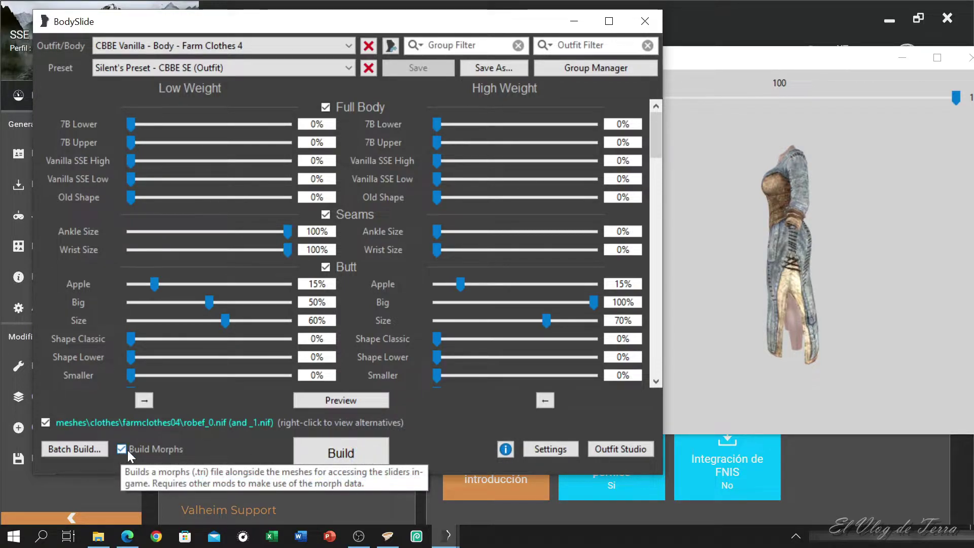
pyautogui.click(337, 452)
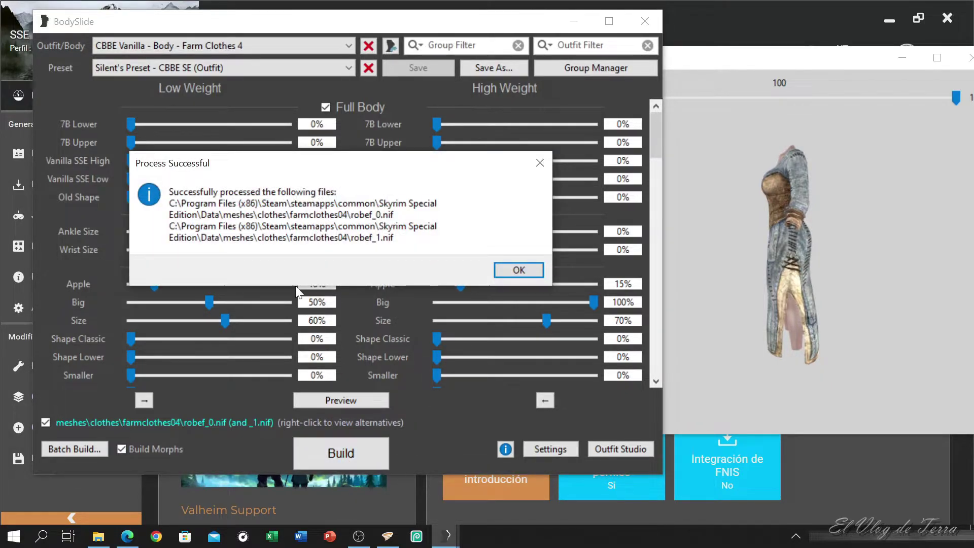
pyautogui.click(519, 271)
pyautogui.moveTo(760, 62); pyautogui.dragTo(684, 66)
pyautogui.moveTo(710, 101); pyautogui.dragTo(802, 200)
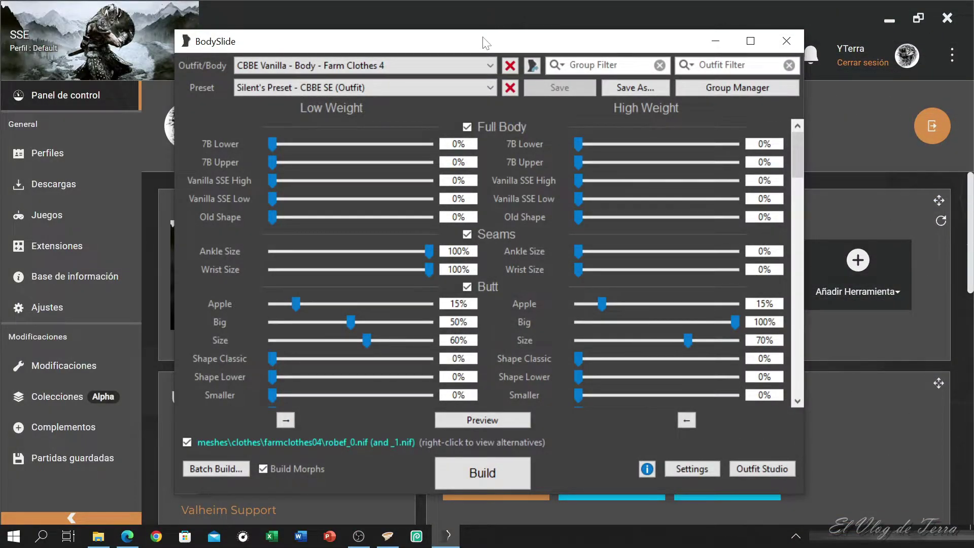
# Select the CBBE NeverNude outfit from the unfiltered list and open its preview.
pyautogui.click(491, 63)
pyautogui.moveTo(492, 239); pyautogui.dragTo(487, 162)
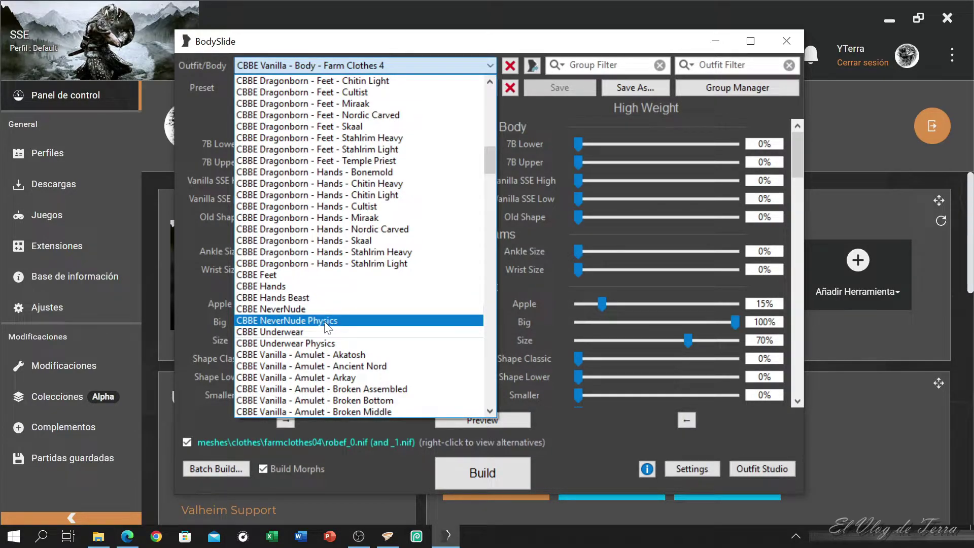
pyautogui.click(293, 311)
pyautogui.click(478, 421)
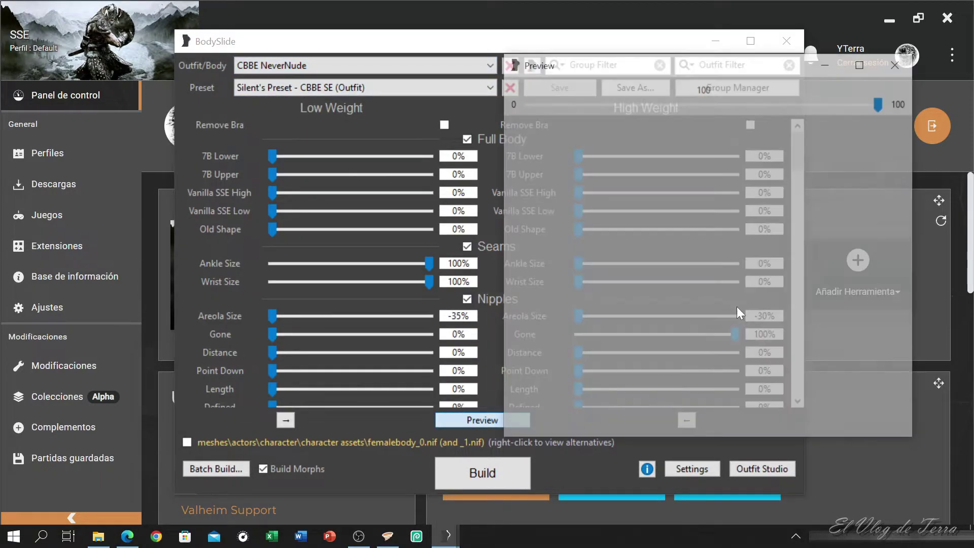
# Arrange the BodySlide and preview windows side by side and adjust the view of the NeverNude body.
pyautogui.moveTo(446, 40); pyautogui.dragTo(328, 35)
pyautogui.moveTo(792, 65); pyautogui.dragTo(757, 64)
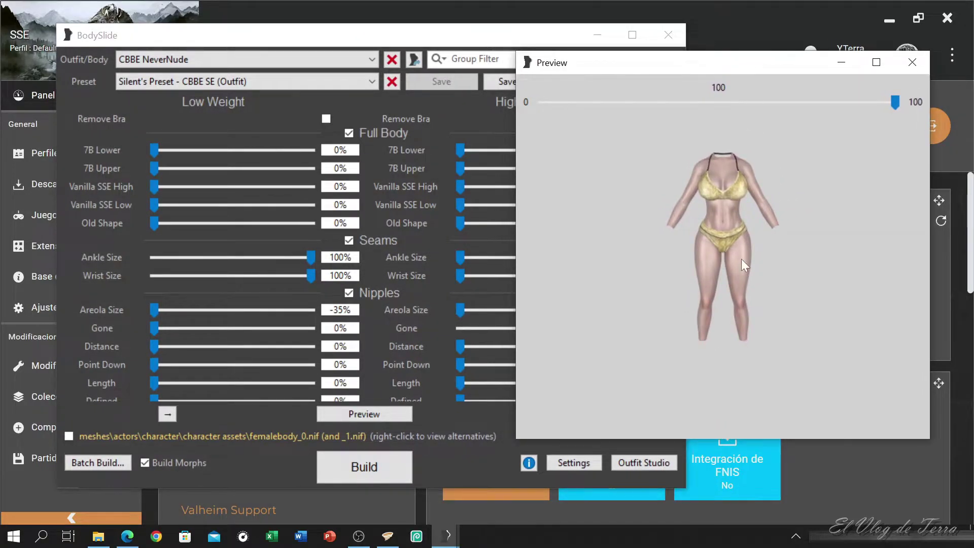
pyautogui.moveTo(729, 268)
pyautogui.mouseDown()
pyautogui.moveTo(702, 265)
pyautogui.moveTo(750, 261)
pyautogui.moveTo(705, 269)
pyautogui.moveTo(730, 270)
pyautogui.mouseUp()
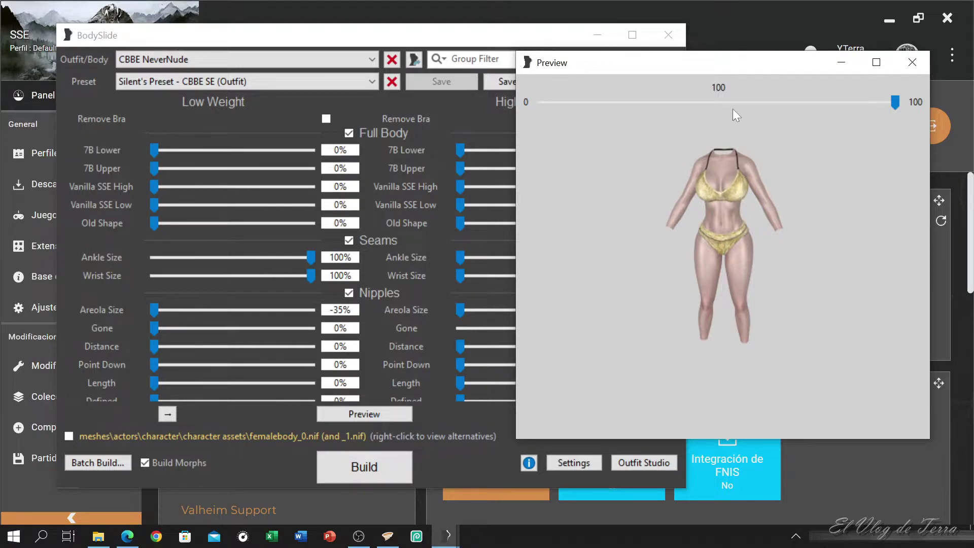
pyautogui.moveTo(710, 63); pyautogui.dragTo(723, 63)
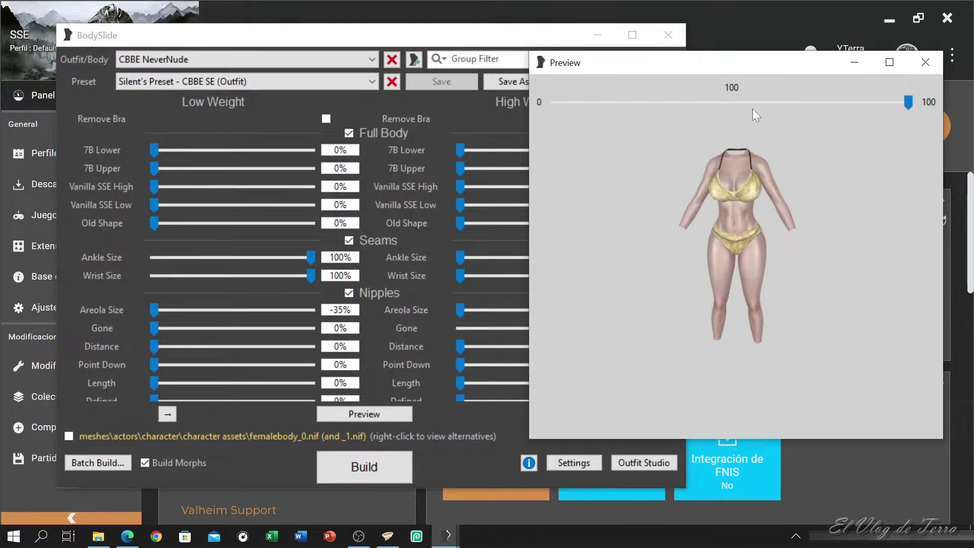
pyautogui.moveTo(722, 72); pyautogui.dragTo(759, 66)
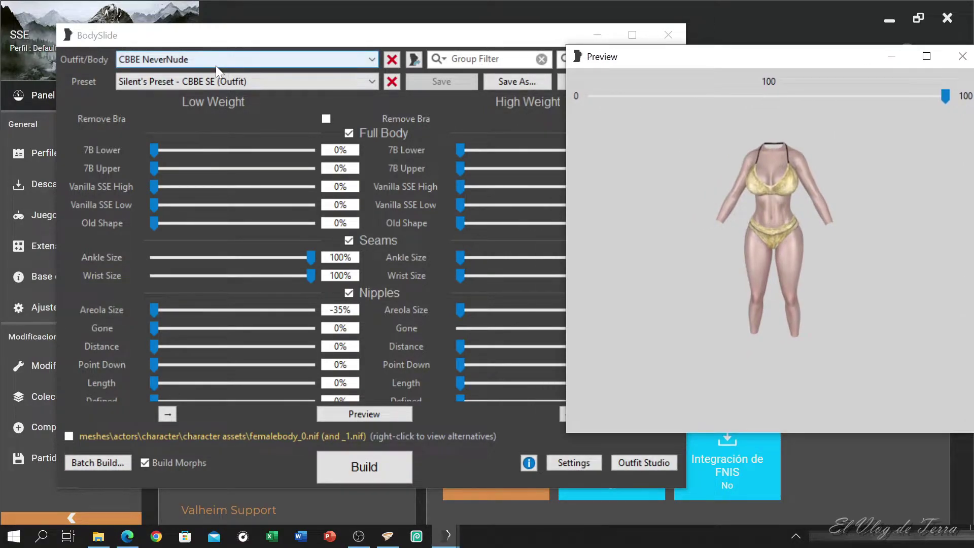
# Build the CBBE NeverNude body with Silent's Preset - CBBE SE (Outfit), with Build Morphs enabled.
pyautogui.click(215, 66)
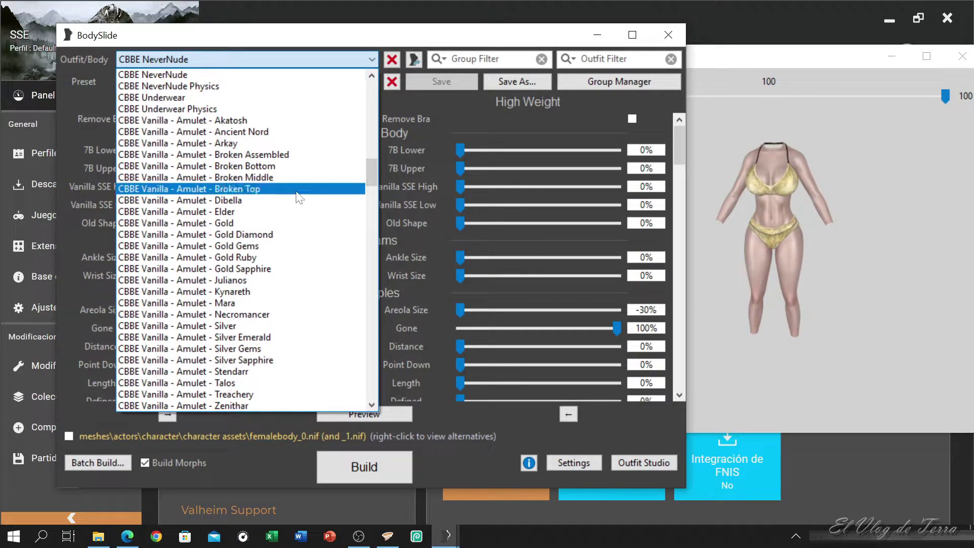
pyautogui.click(194, 74)
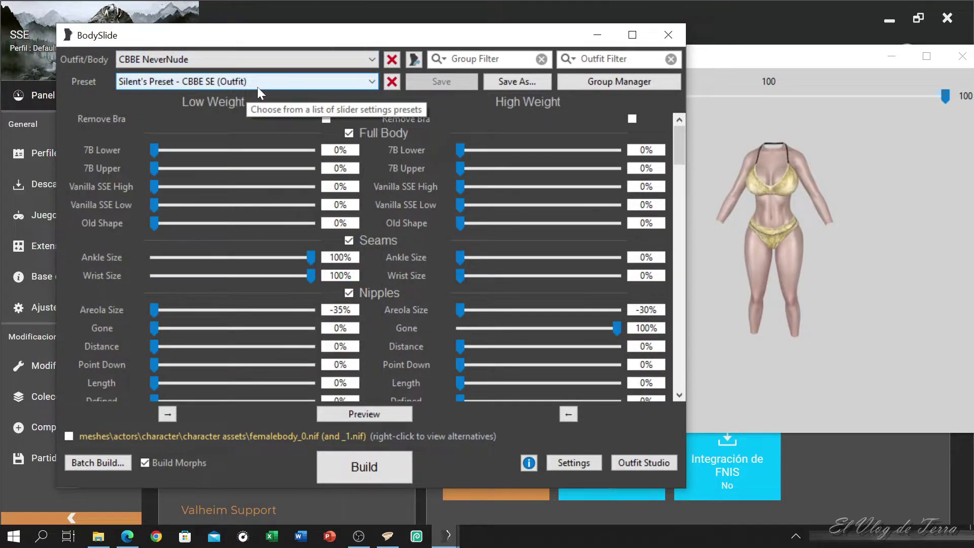
pyautogui.moveTo(372, 37); pyautogui.dragTo(329, 29)
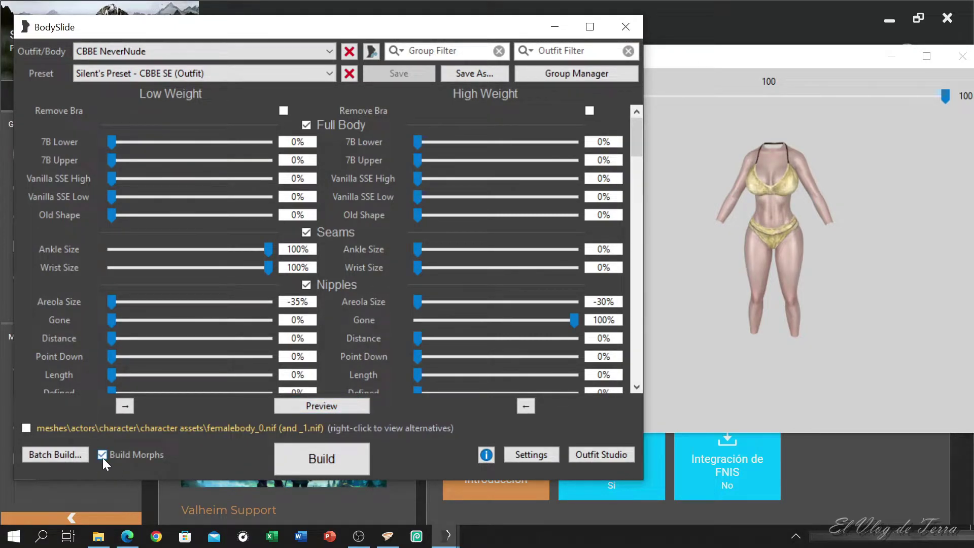
pyautogui.click(320, 470)
pyautogui.click(497, 276)
pyautogui.moveTo(390, 28); pyautogui.dragTo(443, 27)
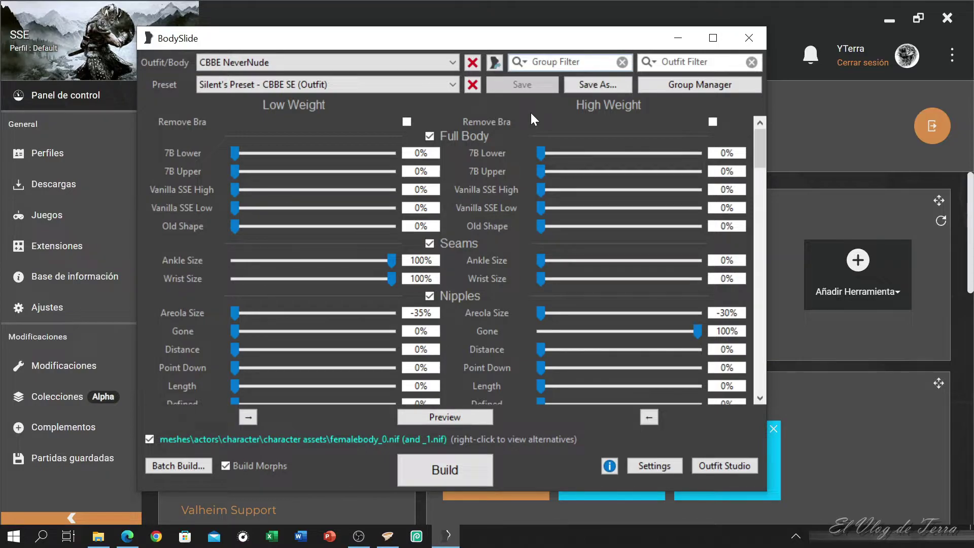
# Confirm the group filter with no groups chosen and keep Silent's Preset - CBBE SE (Outfit) as the preset.
pyautogui.click(523, 61)
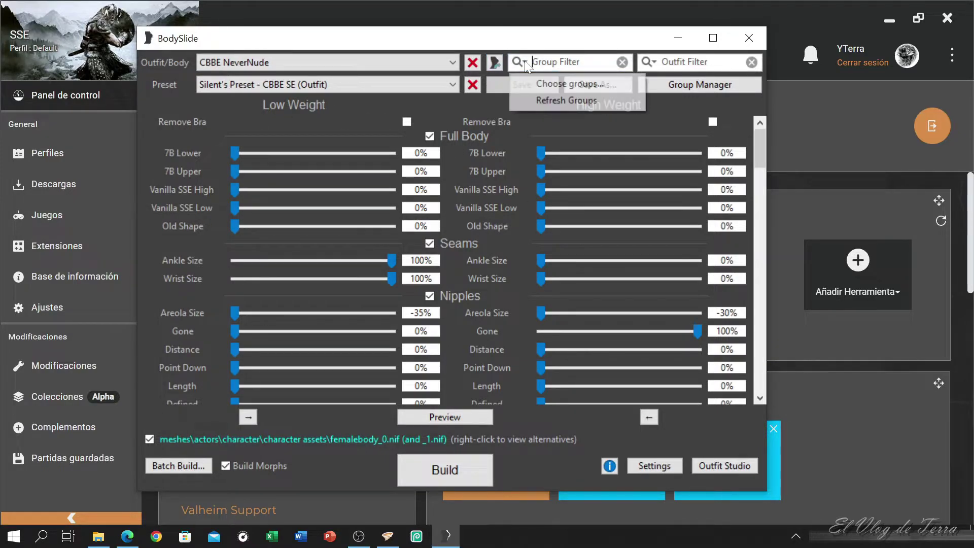
pyautogui.click(540, 84)
pyautogui.moveTo(474, 193); pyautogui.dragTo(492, 147)
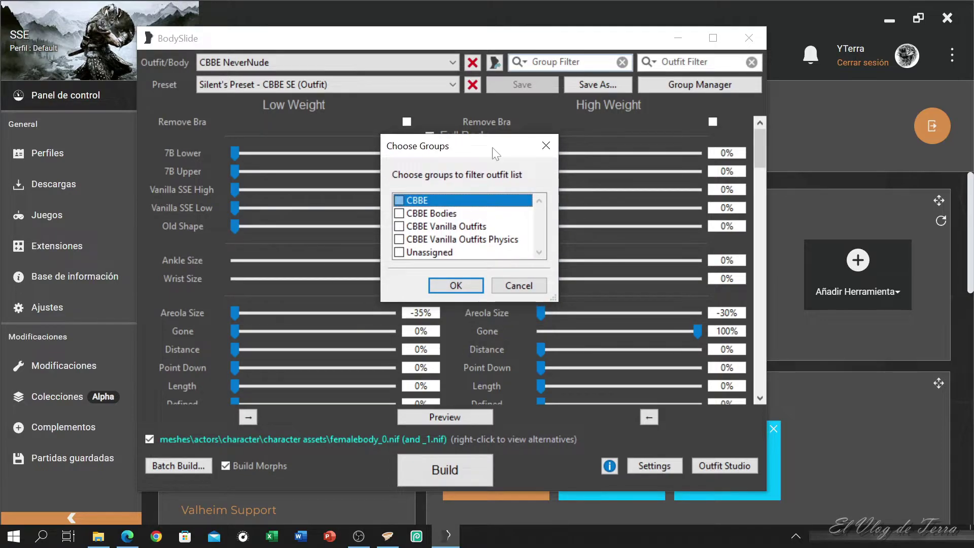
pyautogui.click(453, 286)
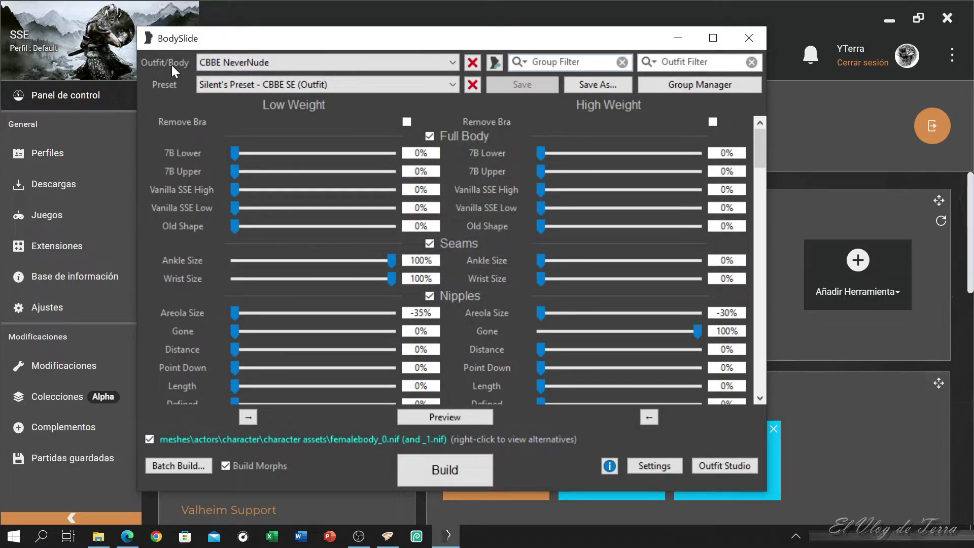
pyautogui.click(199, 63)
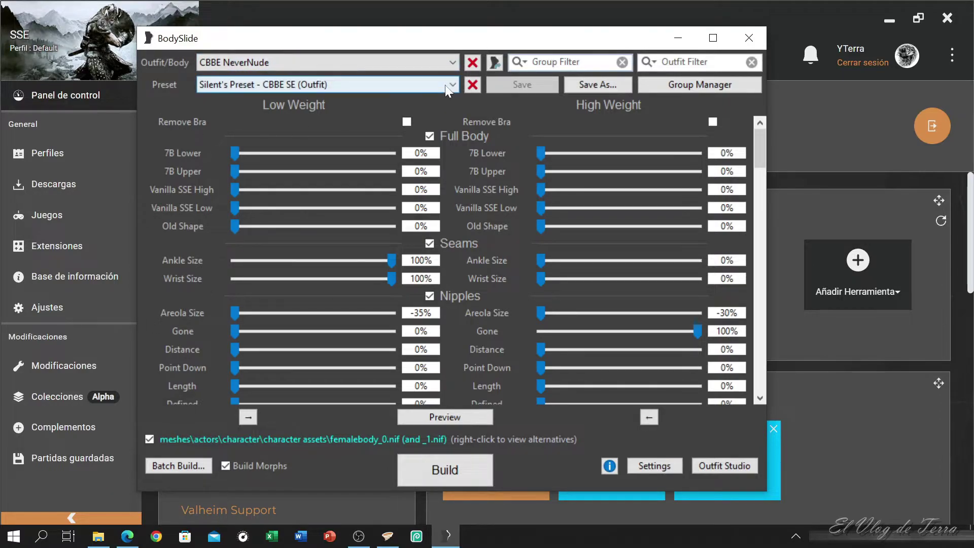
pyautogui.click(453, 85)
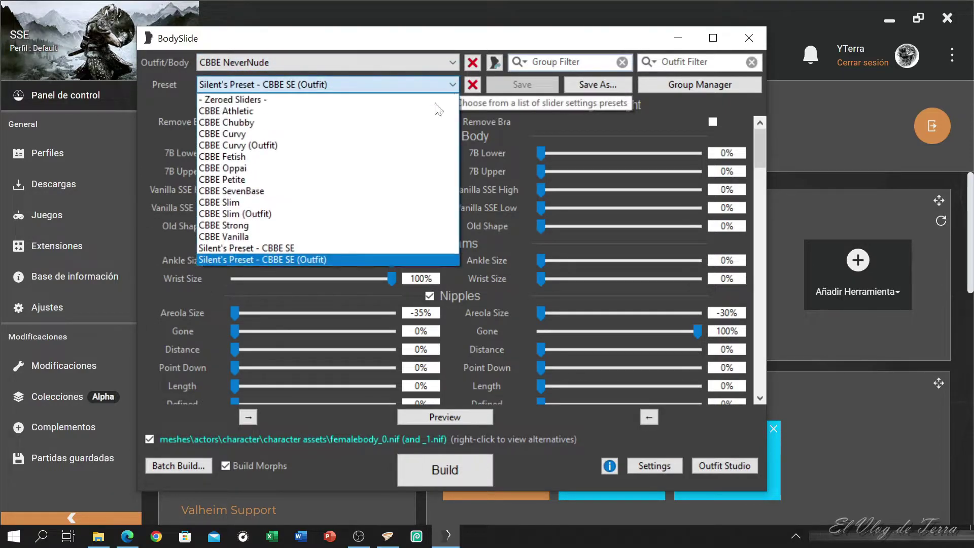
pyautogui.click(304, 259)
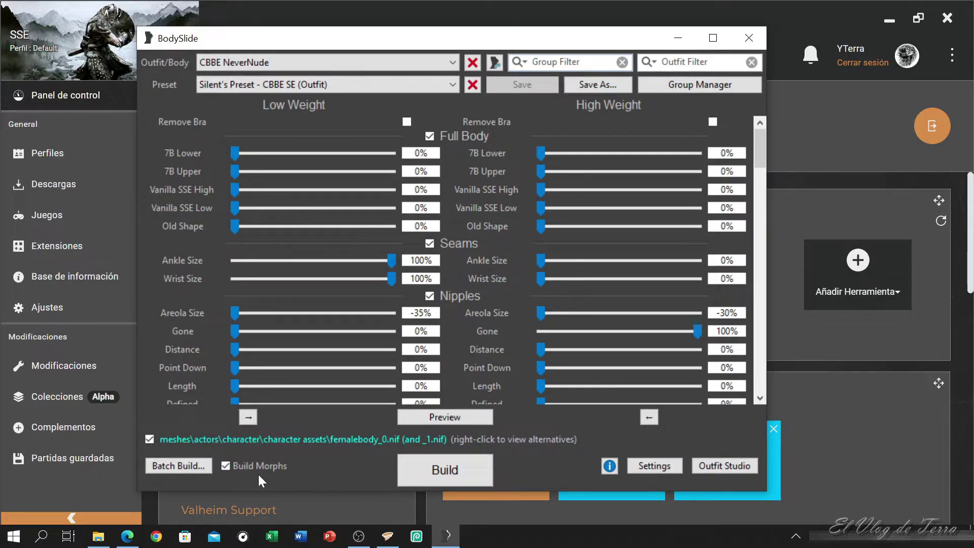
# Select all slider sets in the batch build list and proceed to the choice of output sets.
pyautogui.click(168, 466)
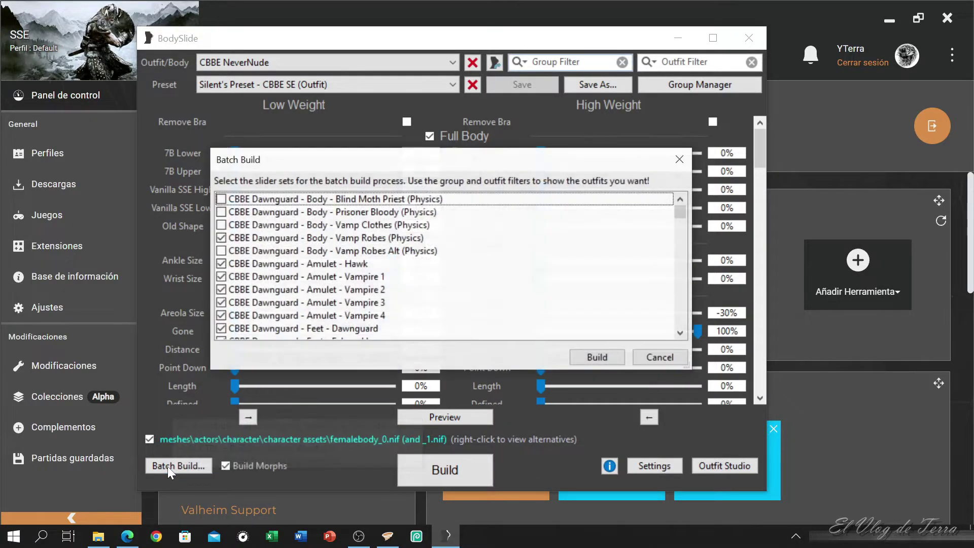
pyautogui.rightClick(508, 262)
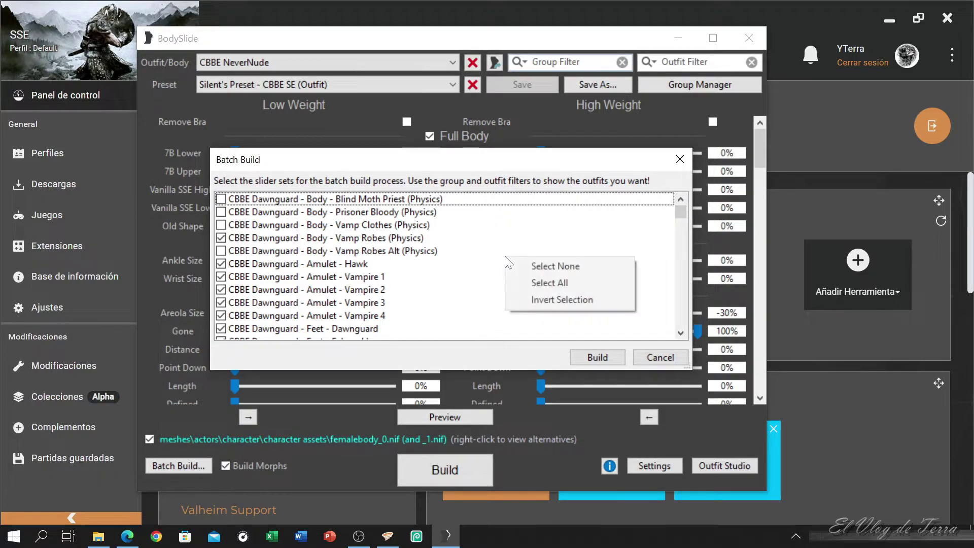
pyautogui.click(571, 285)
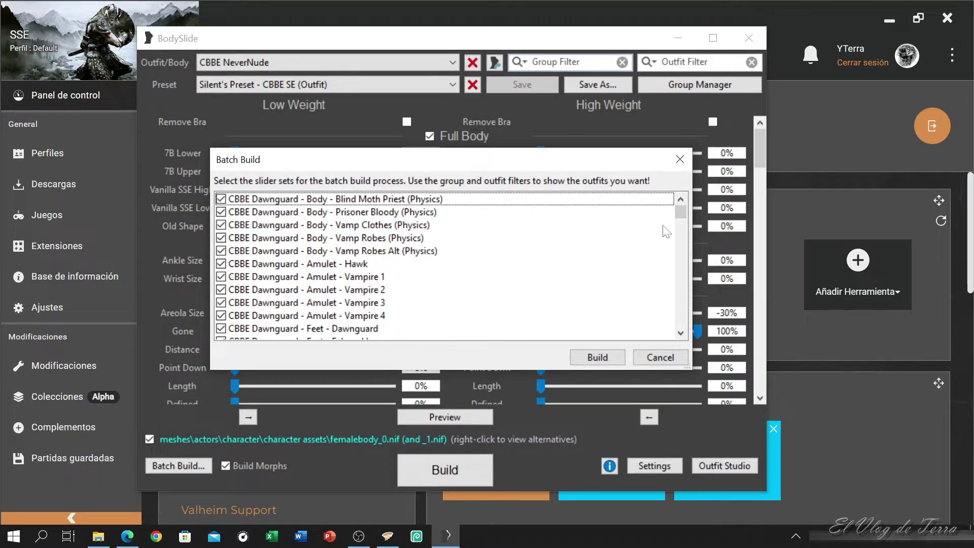
pyautogui.moveTo(684, 214)
pyautogui.mouseDown()
pyautogui.moveTo(680, 330)
pyautogui.moveTo(683, 203)
pyautogui.mouseUp()
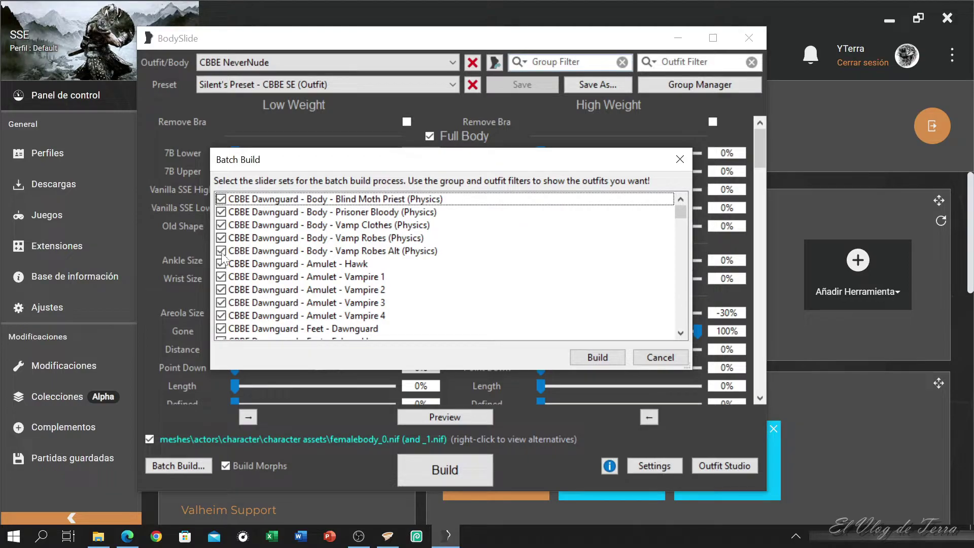
pyautogui.rightClick(484, 241)
pyautogui.click(545, 265)
pyautogui.click(596, 358)
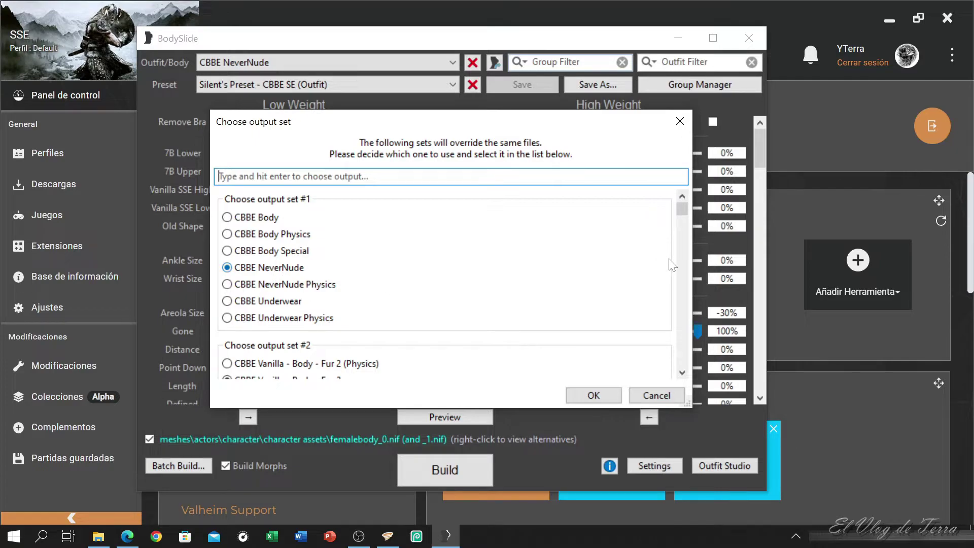
# Review the conflicting output sets, keep CBBE NeverNude for output set #1, and run the batch build.
pyautogui.moveTo(687, 211); pyautogui.dragTo(683, 220)
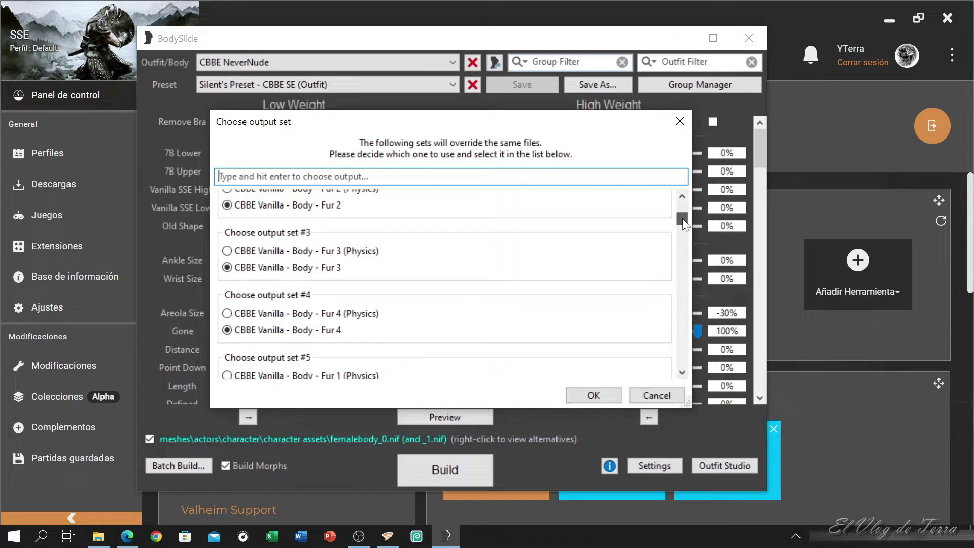
pyautogui.scroll(1, 685, 224)
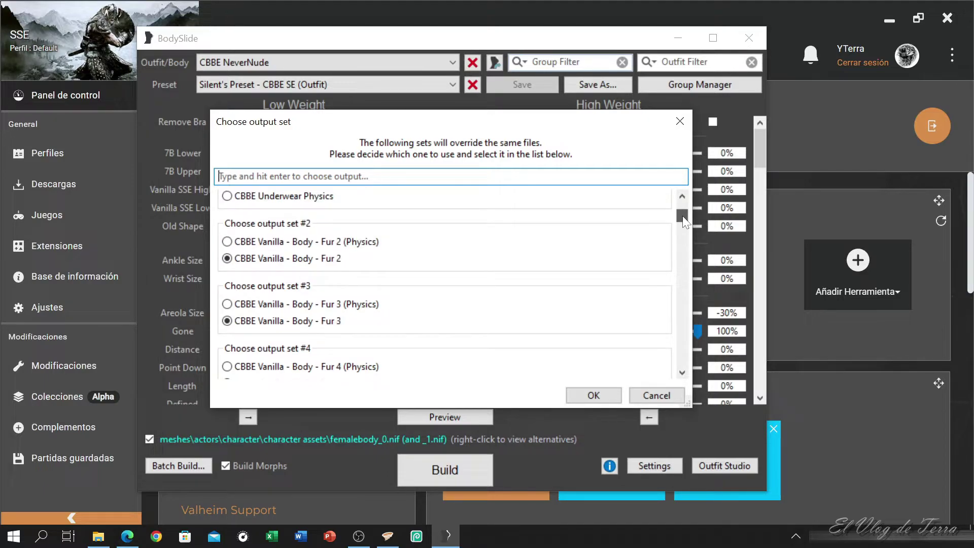
pyautogui.scroll(3, 683, 220)
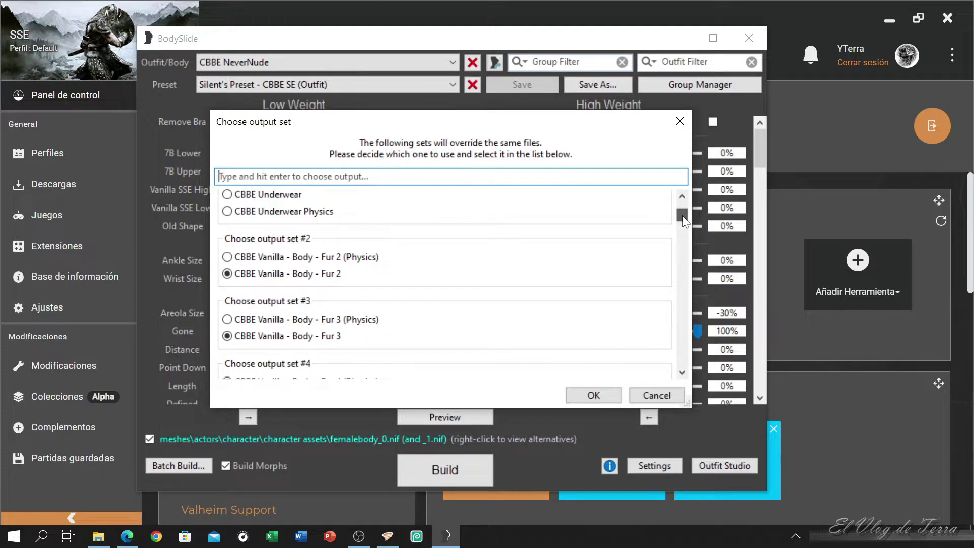
pyautogui.scroll(-1, 684, 215)
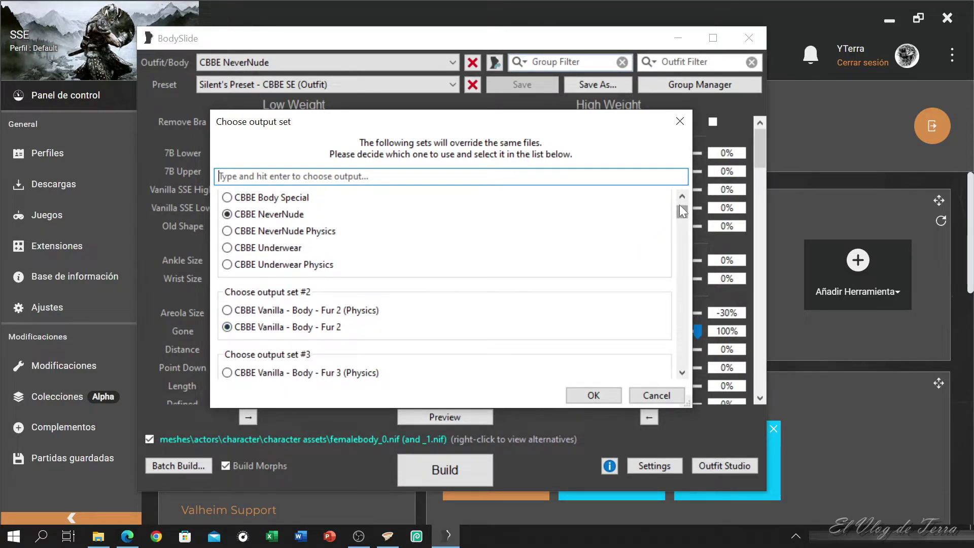
pyautogui.scroll(-6, 679, 213)
pyautogui.moveTo(683, 219); pyautogui.dragTo(685, 327)
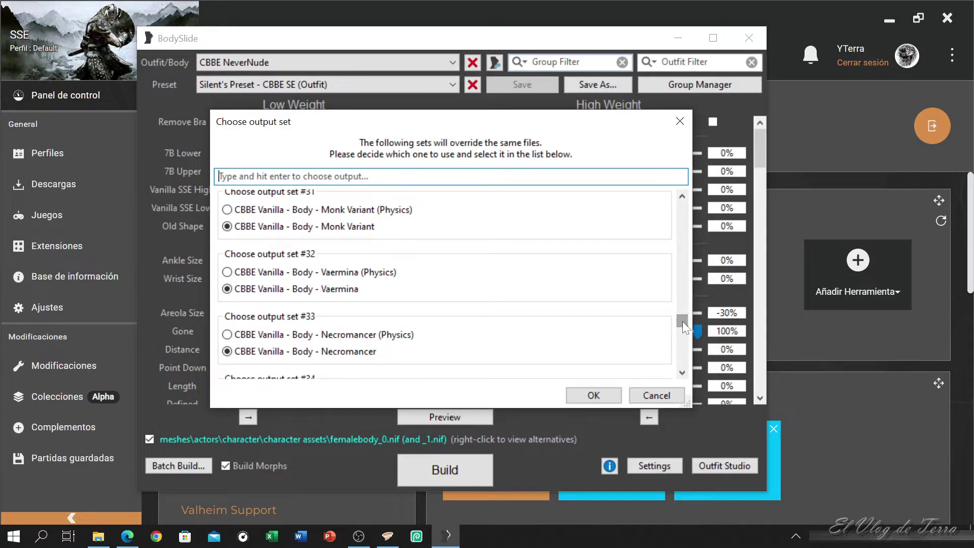
pyautogui.moveTo(683, 317); pyautogui.dragTo(690, 355)
pyautogui.click(227, 303)
pyautogui.moveTo(682, 349); pyautogui.dragTo(679, 213)
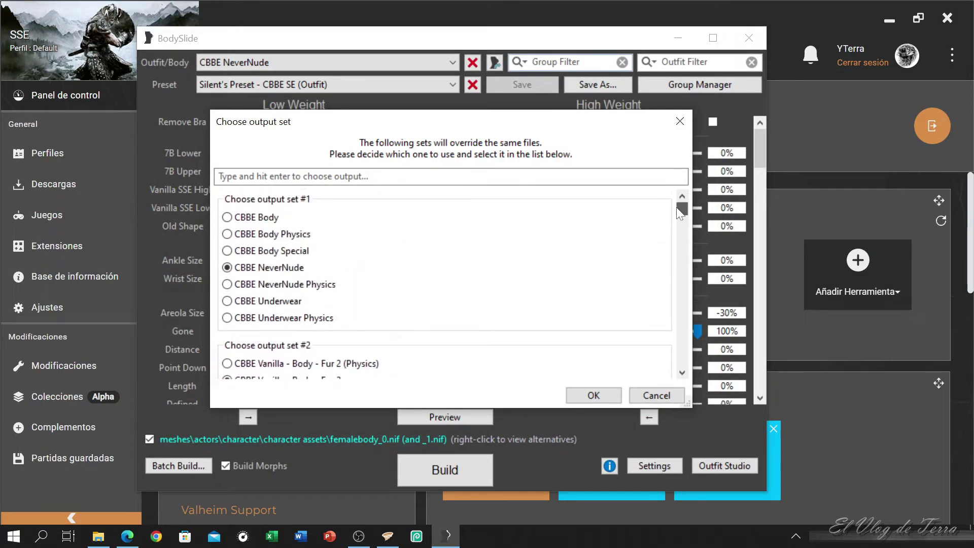
pyautogui.click(594, 395)
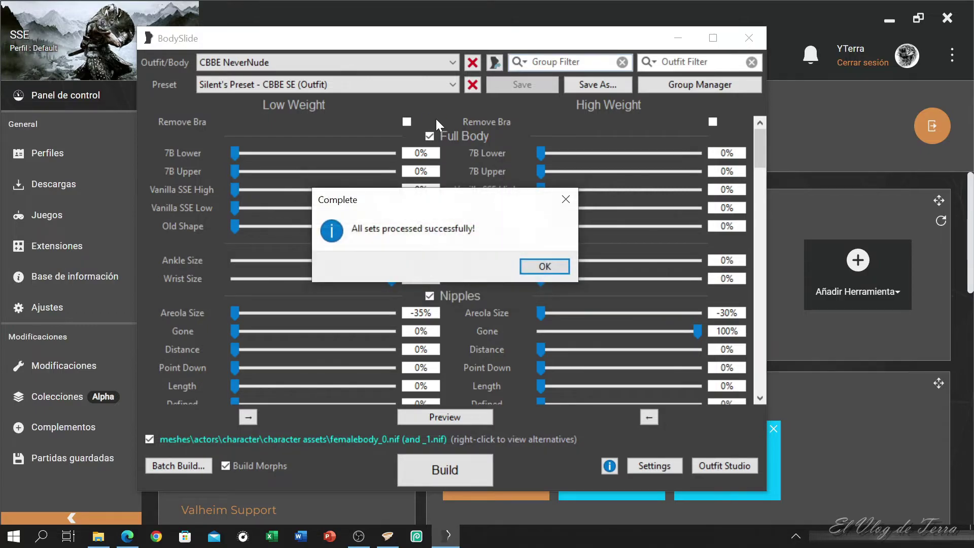
pyautogui.click(544, 266)
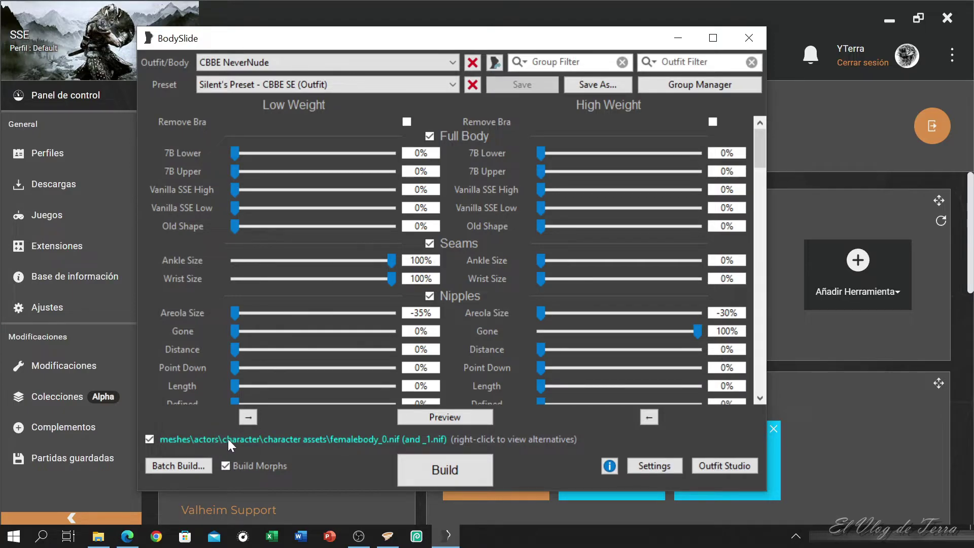
# Set CBBE Body as the alternative used for the femalebody output path.
pyautogui.click(250, 62)
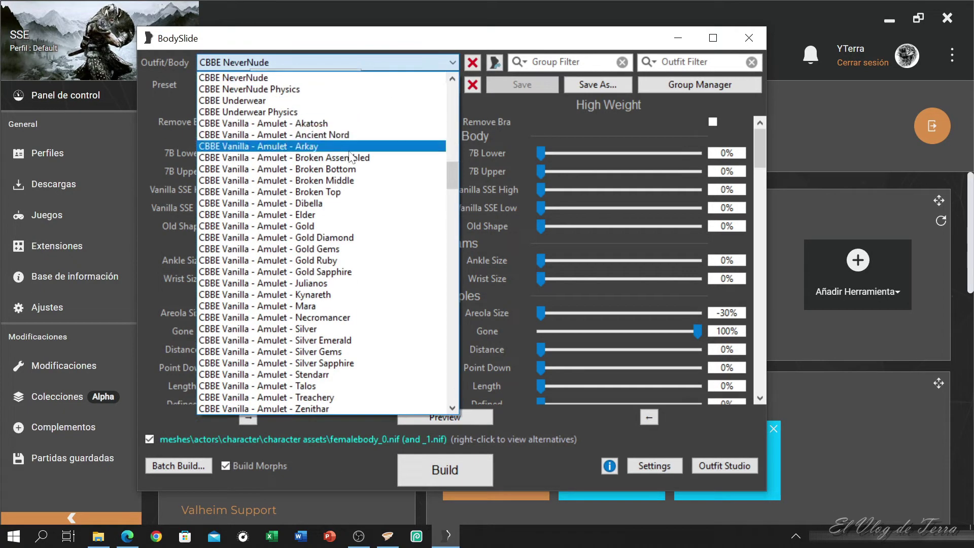
pyautogui.click(266, 77)
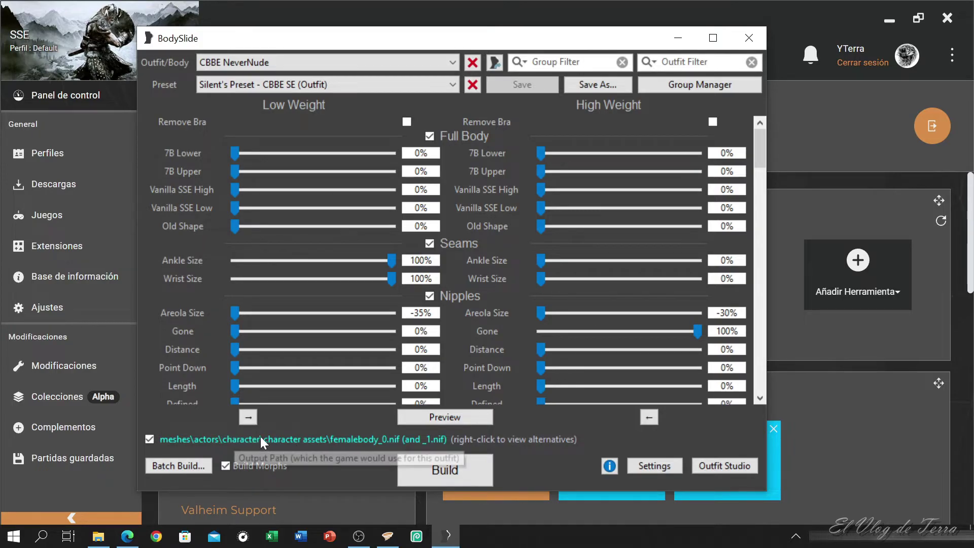
pyautogui.rightClick(300, 440)
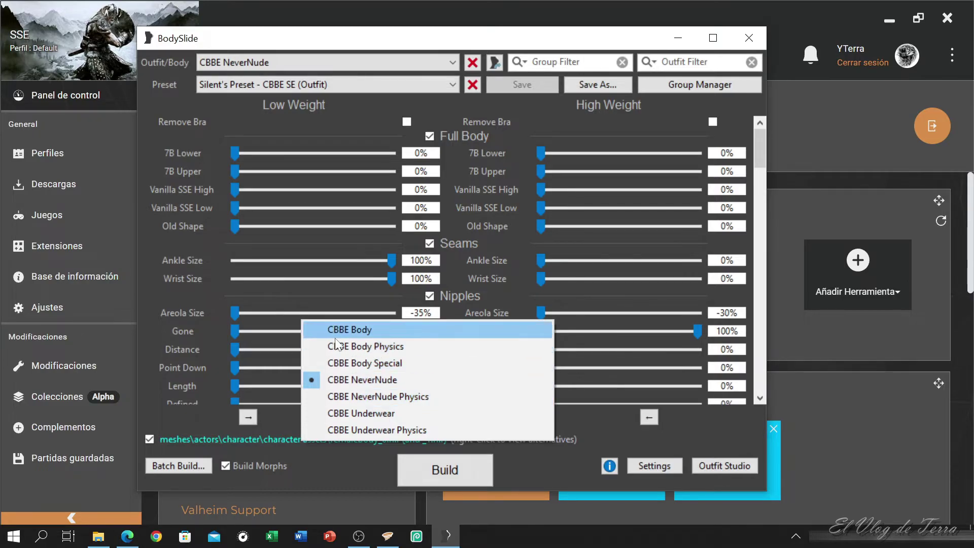
pyautogui.click(364, 330)
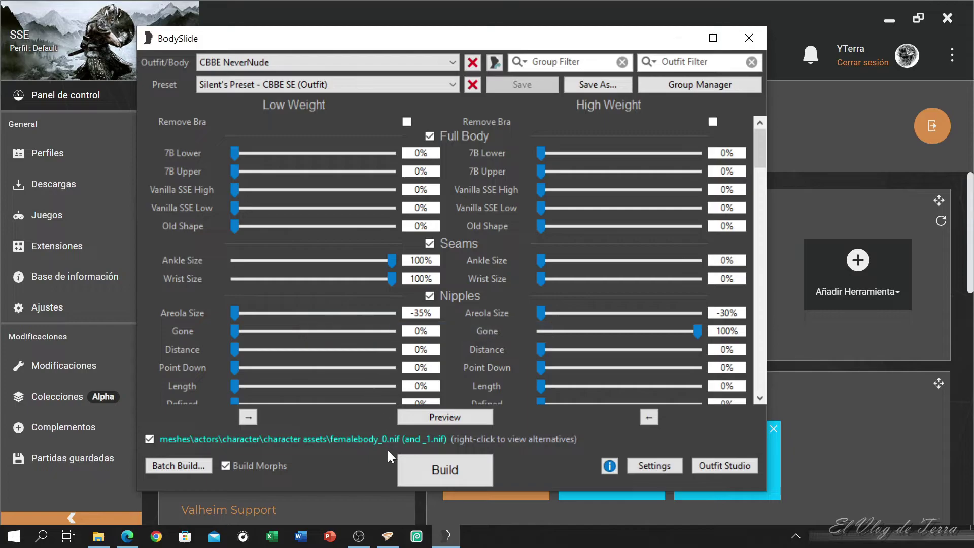
pyautogui.click(151, 439)
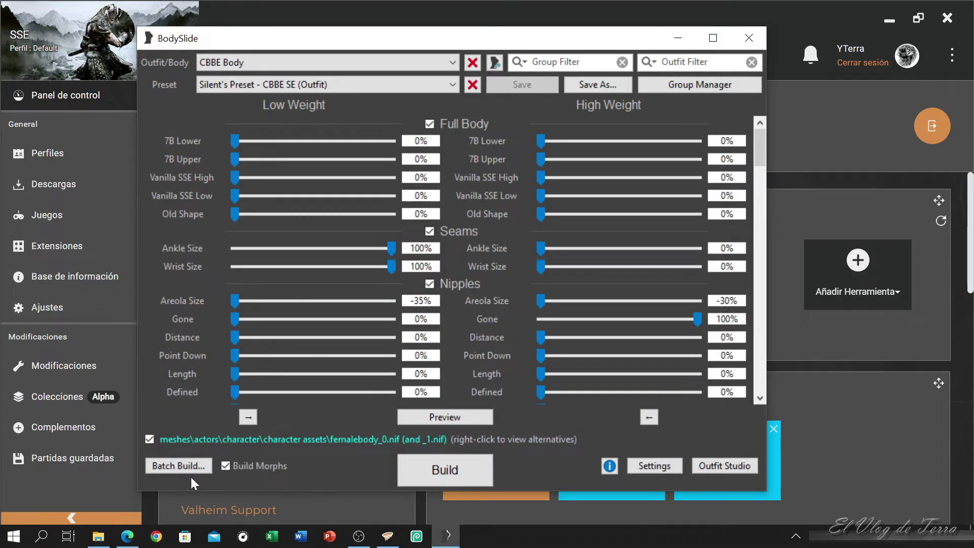
# Check the choice for output set #1 with all slider sets selected for a batch build, and cancel without building.
pyautogui.click(168, 466)
pyautogui.rightClick(443, 257)
pyautogui.click(474, 290)
pyautogui.click(586, 357)
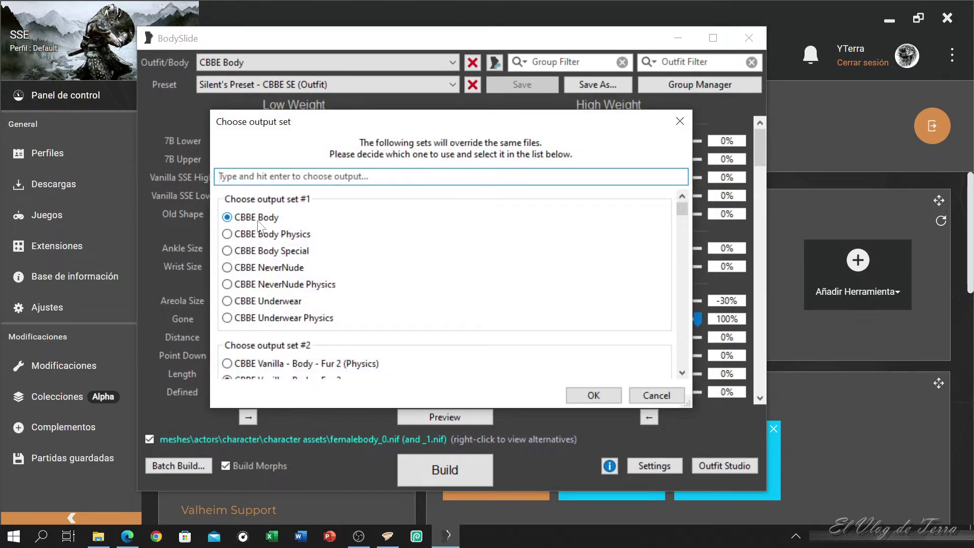
pyautogui.click(656, 395)
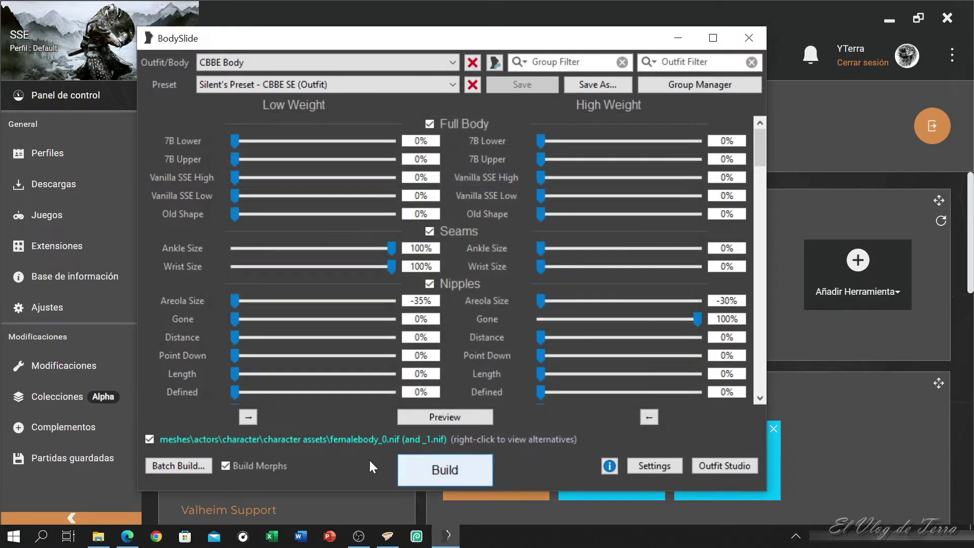
# Switch the femalebody output path back to the CBBE NeverNude alternative.
pyautogui.rightClick(228, 439)
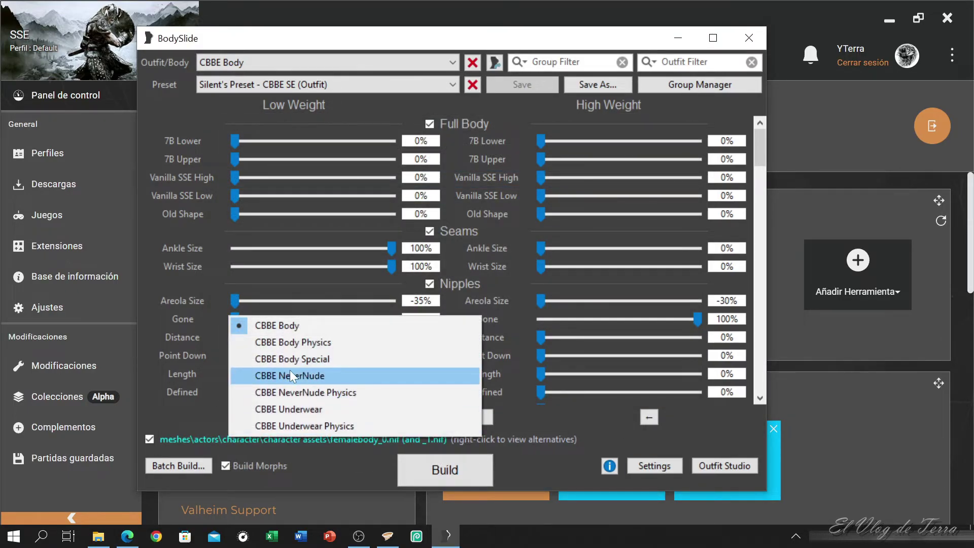
pyautogui.click(306, 377)
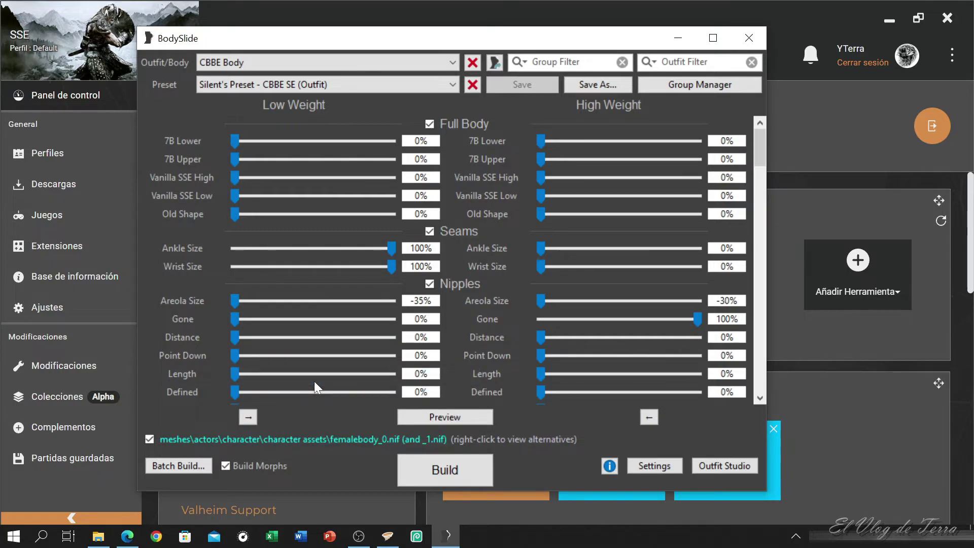
pyautogui.click(150, 439)
# Recheck output set #1 of a full batch build with CBBE NeverNude as the output choice, and cancel the build.
pyautogui.click(178, 466)
pyautogui.rightClick(430, 270)
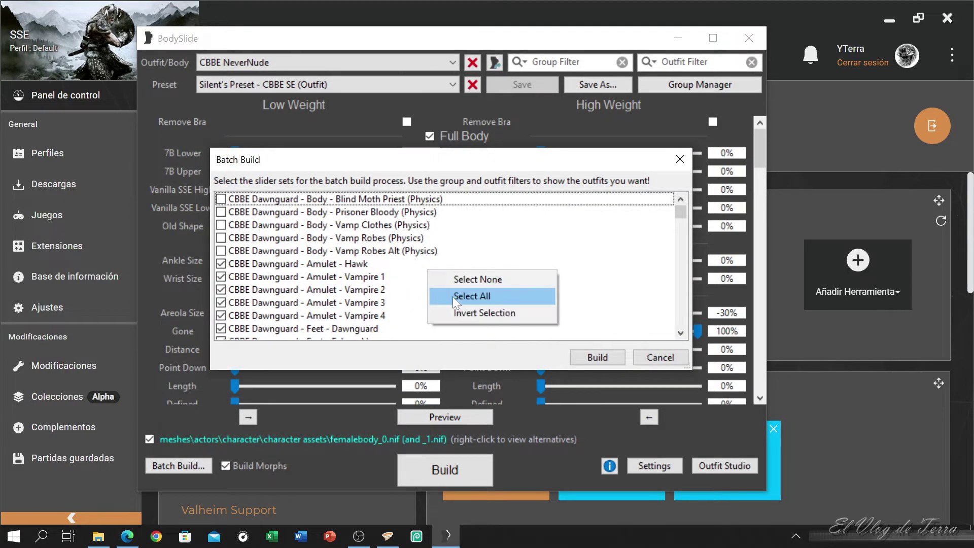
pyautogui.click(466, 297)
pyautogui.click(597, 357)
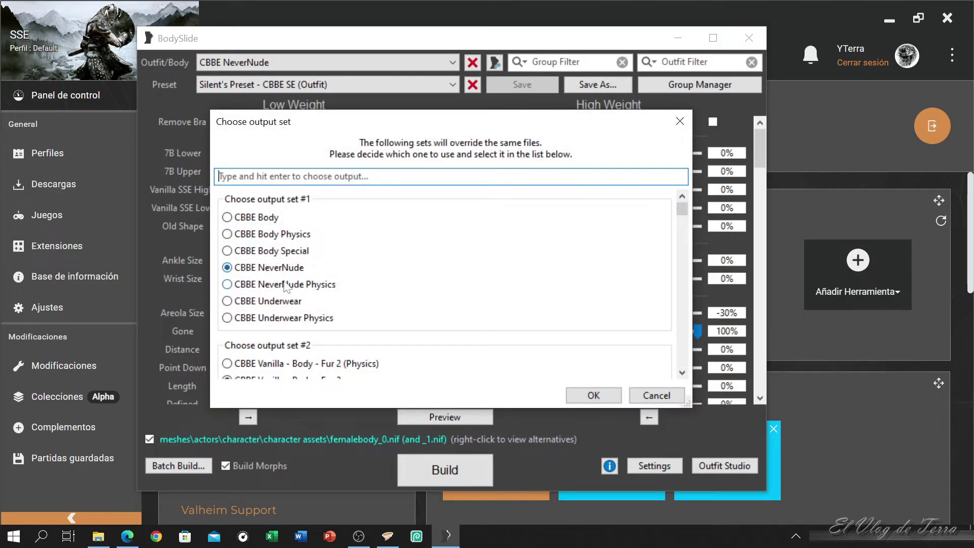
pyautogui.click(641, 397)
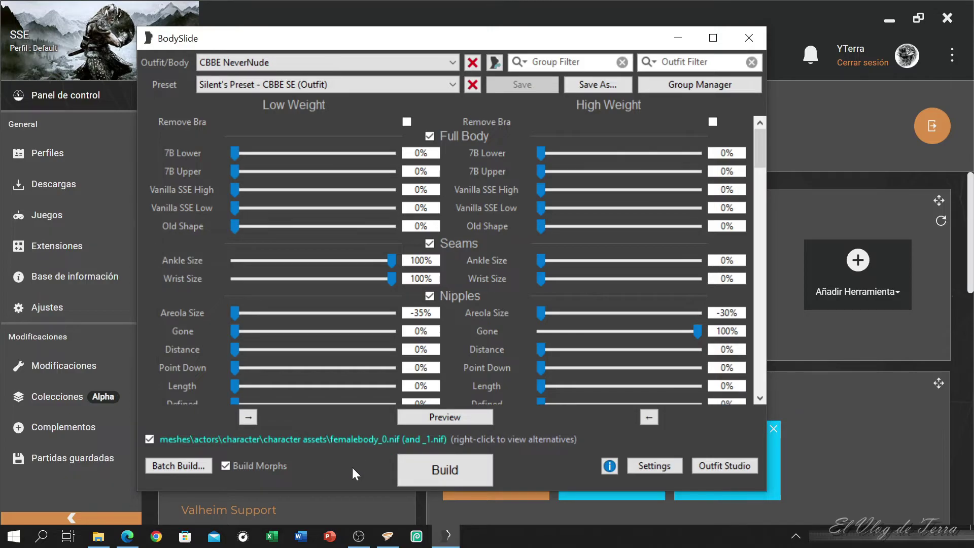
# Start another batch build with all slider sets selected, scroll through the output set choices, and cancel without building.
pyautogui.click(188, 465)
pyautogui.rightClick(487, 273)
pyautogui.click(528, 299)
pyautogui.click(589, 354)
pyautogui.moveTo(682, 210); pyautogui.dragTo(684, 299)
pyautogui.click(657, 395)
# Check which groups can be chosen to filter the outfit list, and cancel without selecting any.
pyautogui.click(521, 66)
pyautogui.click(562, 80)
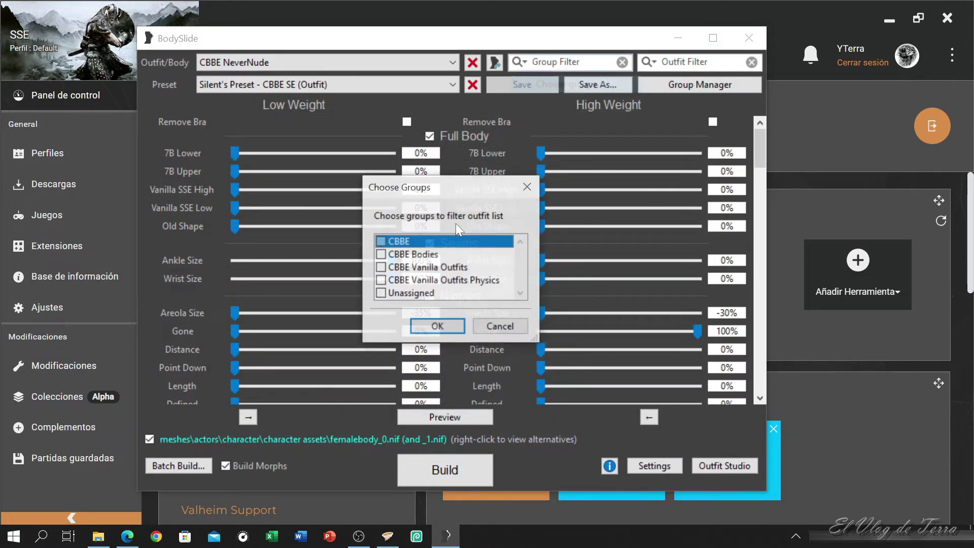
pyautogui.click(501, 327)
# Review the available outfits and the alternatives for the femalebody output path, keeping CBBE NeverNude for both.
pyautogui.click(325, 62)
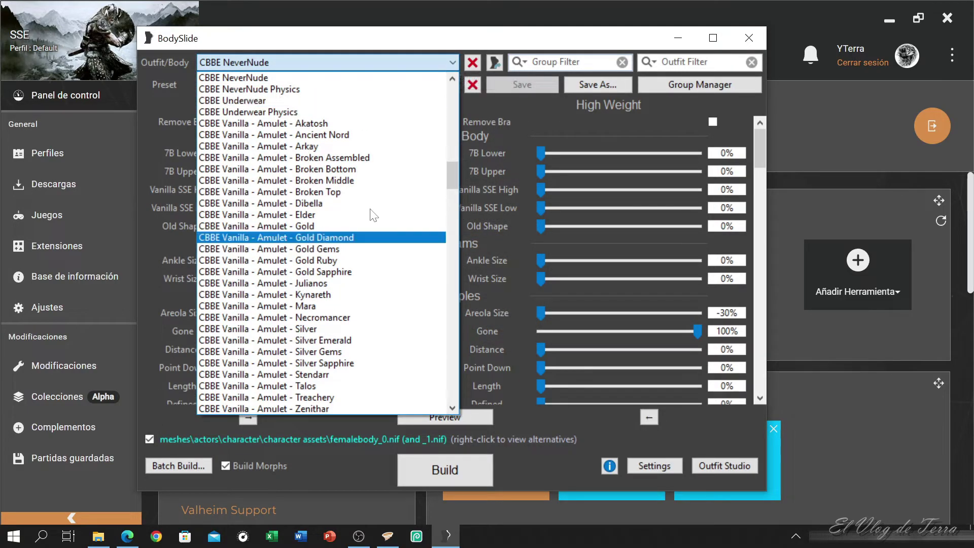
pyautogui.click(431, 58)
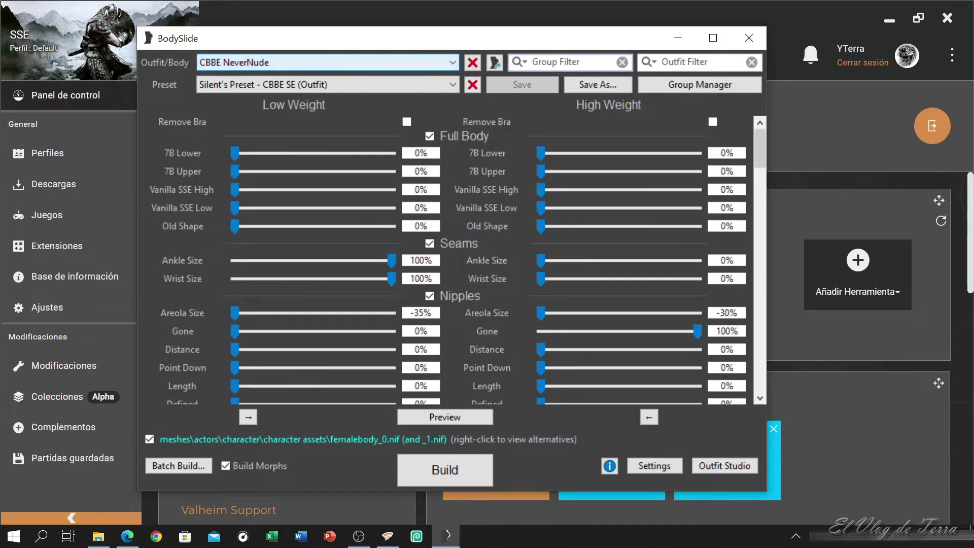
pyautogui.rightClick(269, 441)
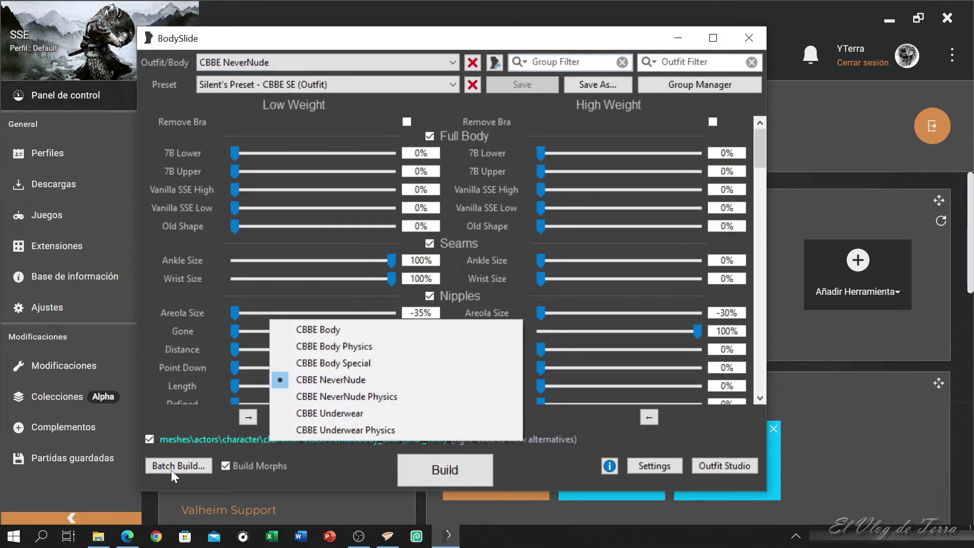
pyautogui.click(327, 469)
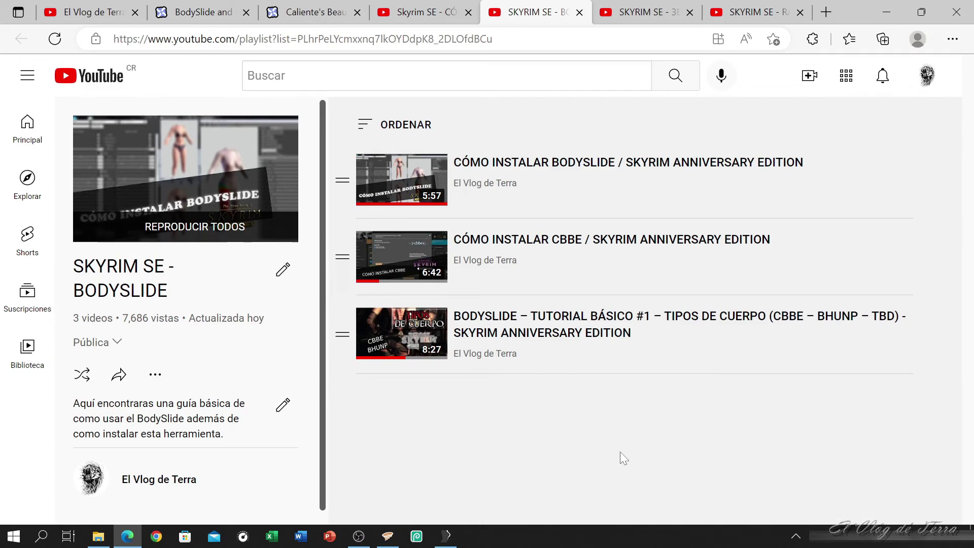
# Switch from the browser to BodySlide to check the Build Morphs option, and minimize it to return to the YouTube playlist.
pyautogui.click(446, 536)
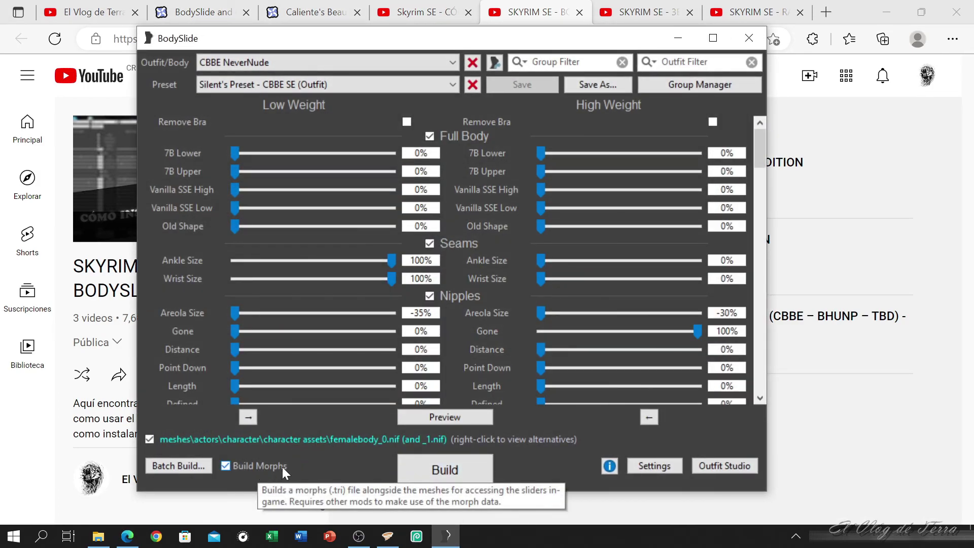
pyautogui.click(678, 39)
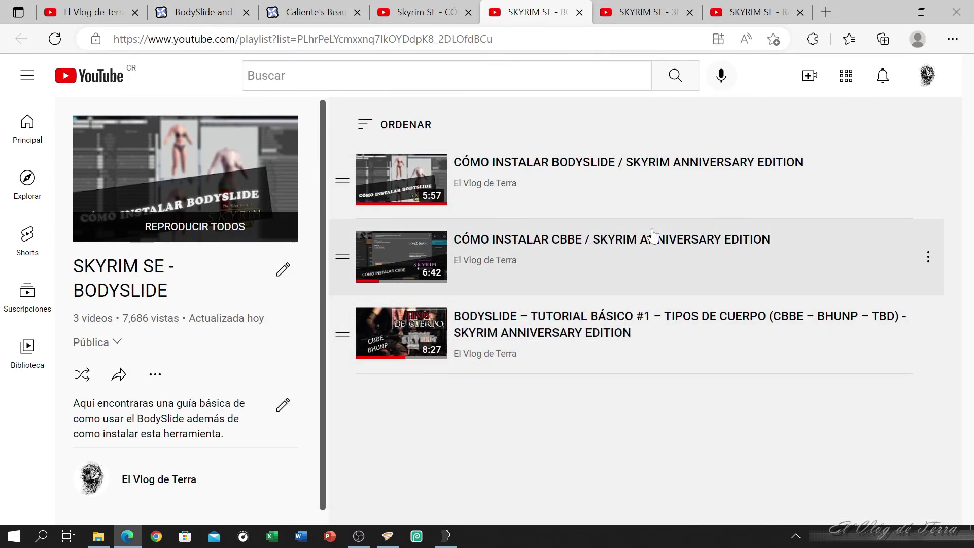